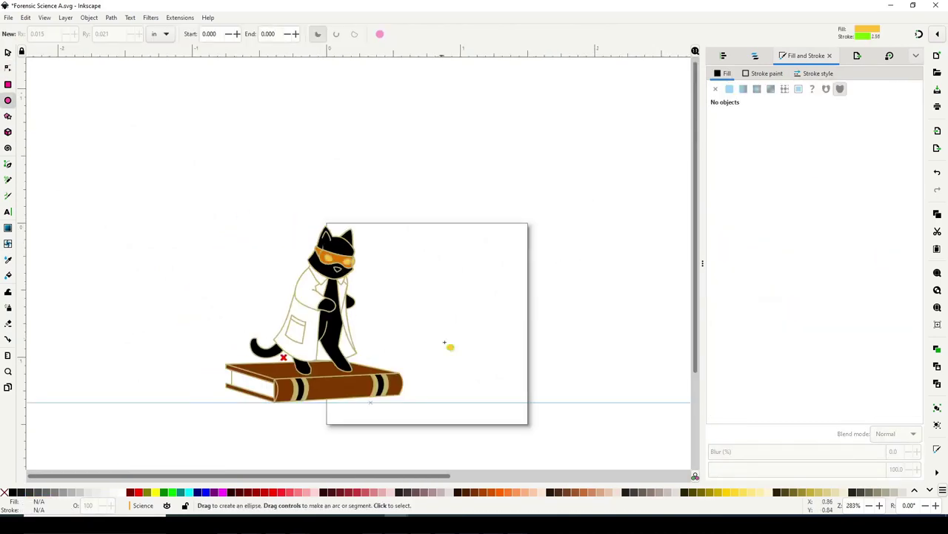
Draw a flat lavender oval and move it left to sit beneath the book.
left_click_drag(427, 381, 585, 406)
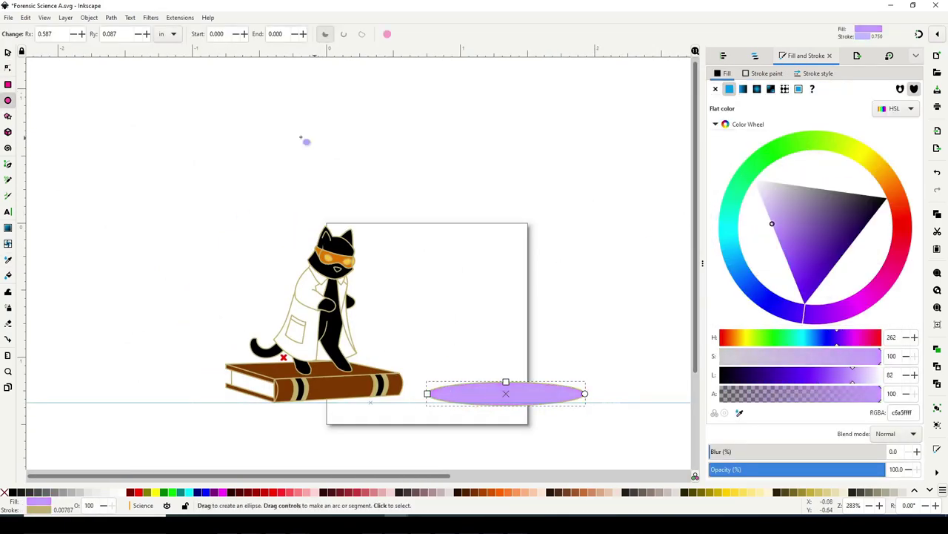
key("s")
left_click_drag(468, 397, 415, 406)
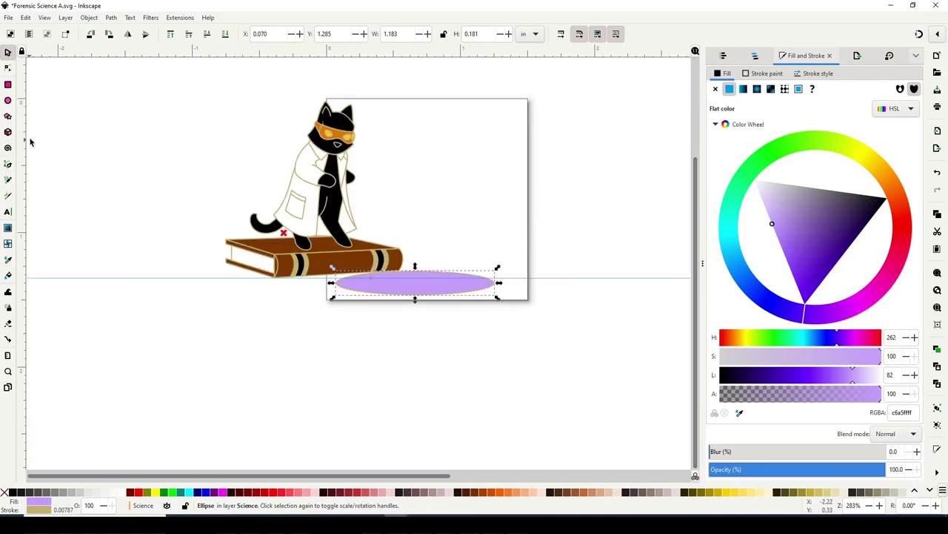
left_click(8, 179)
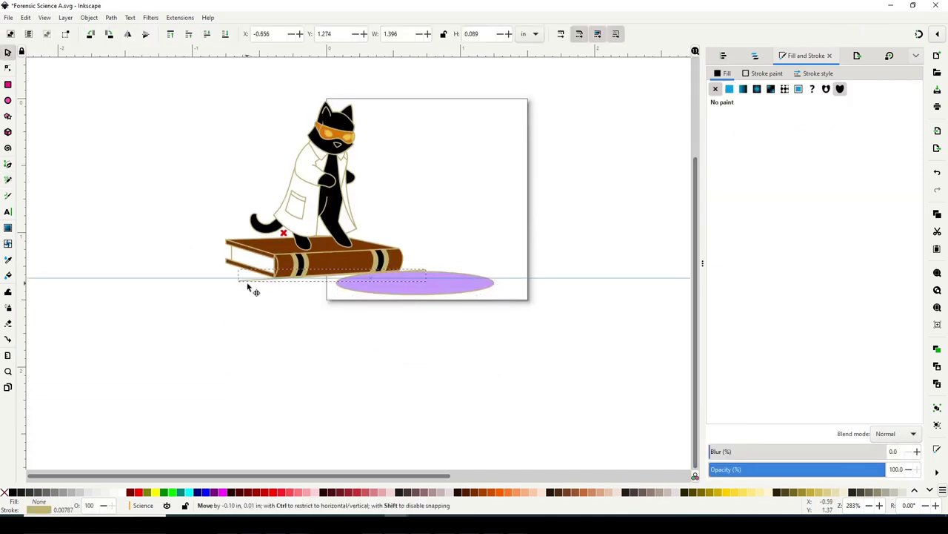
Draw a closed freehand tabletop shape under the book and fill it tan.
key("p")
left_click(326, 306)
left_click(515, 278)
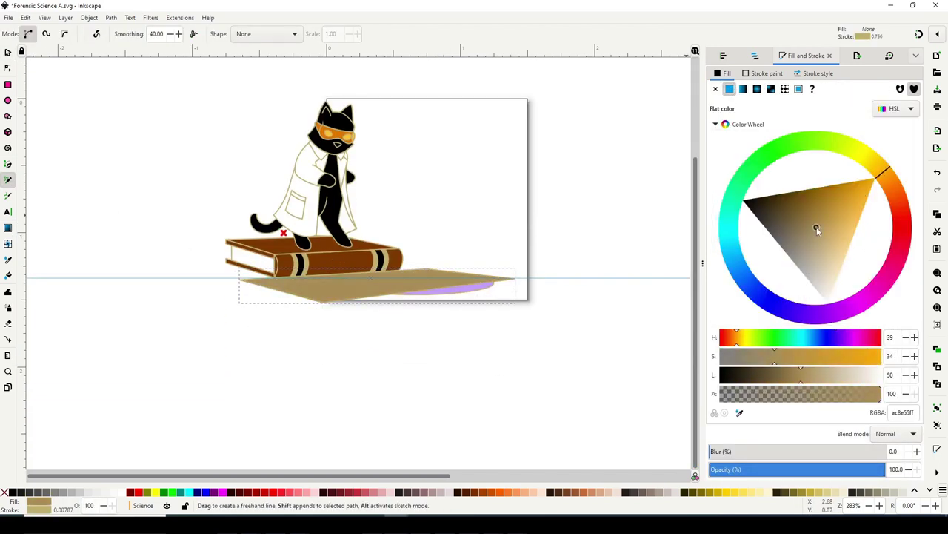
key("s")
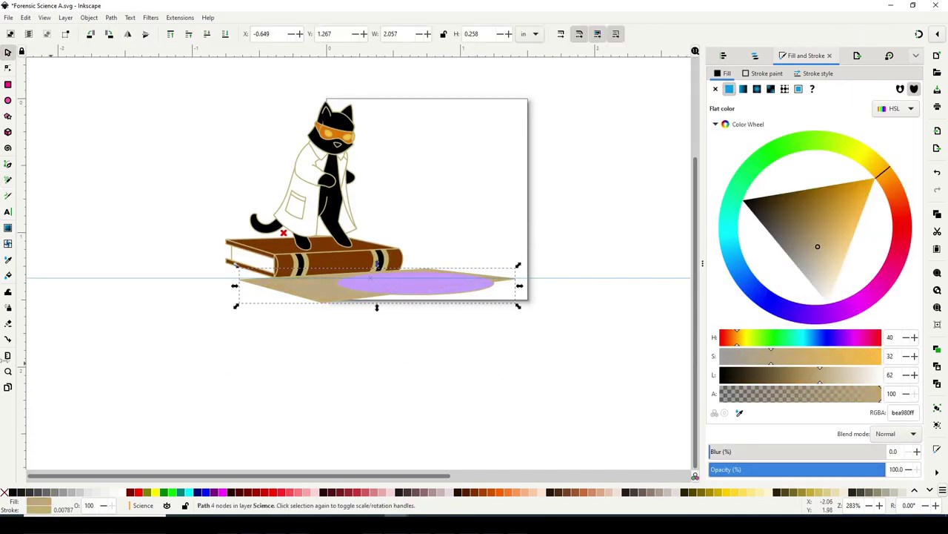
Start a freehand cloth outline on top of the lavender oval.
scroll(413, 277, "up", 2)
key("p")
left_click_drag(472, 215, 530, 252)
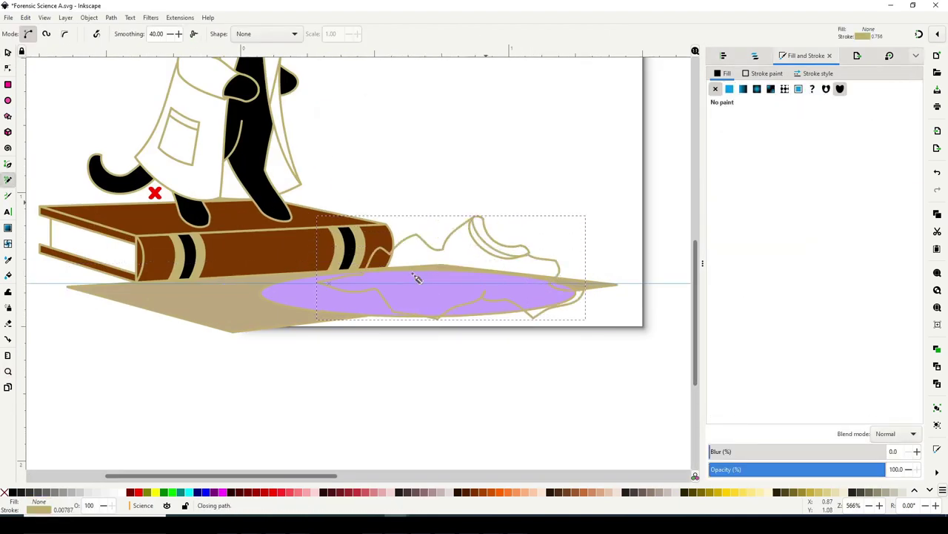
Give the cloth a flat red fill and union the small piece into it.
left_click(730, 89)
mouse_move(779, 210)
left_mouse_down()
mouse_move(860, 230)
mouse_move(863, 222)
left_mouse_up()
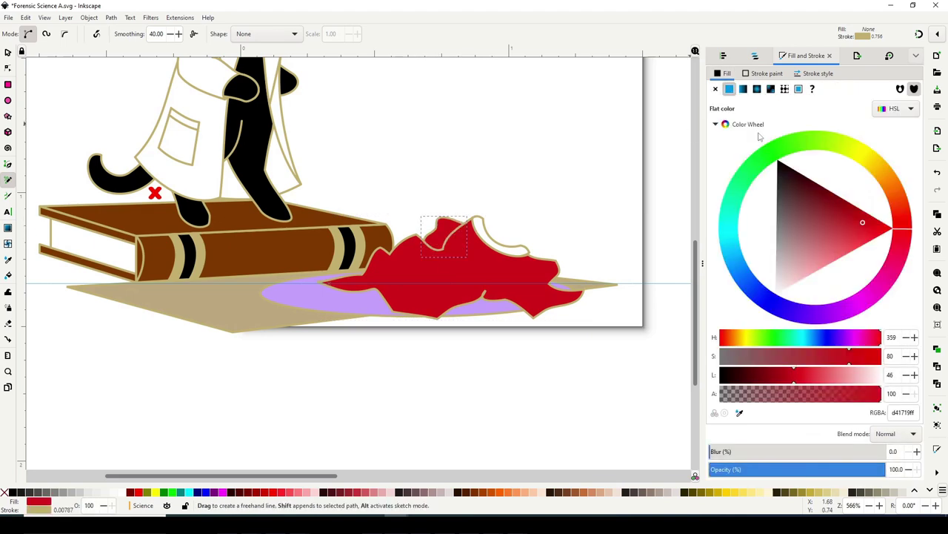
left_click(438, 320, "shift")
key("ctrl+plus")
key("n")
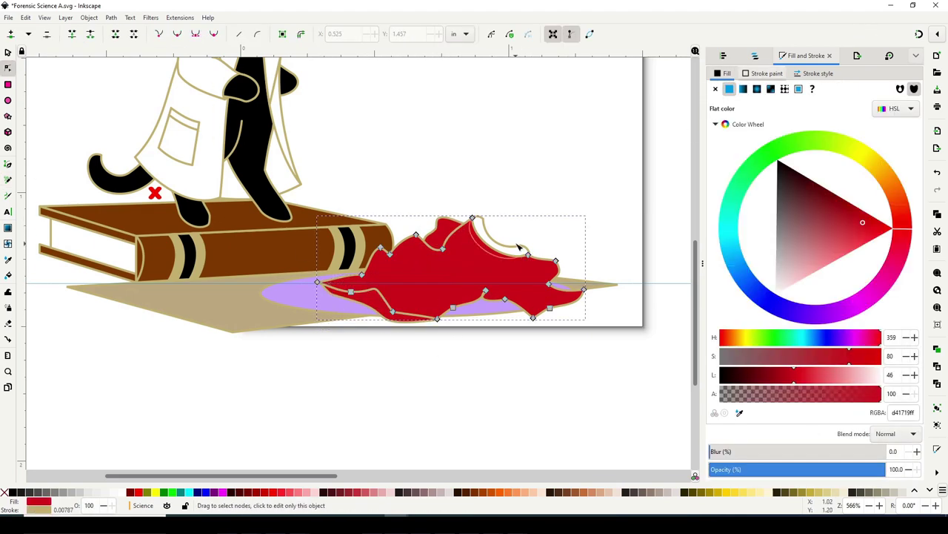
key("Escape")
Undo a stray pencil stroke drawn near the cloth's tip and clear the selection.
key("c")
key("p")
mouse_move(521, 292)
left_mouse_down()
mouse_move(531, 329)
mouse_move(595, 295)
mouse_move(585, 289)
left_mouse_up()
key("ctrl+z")
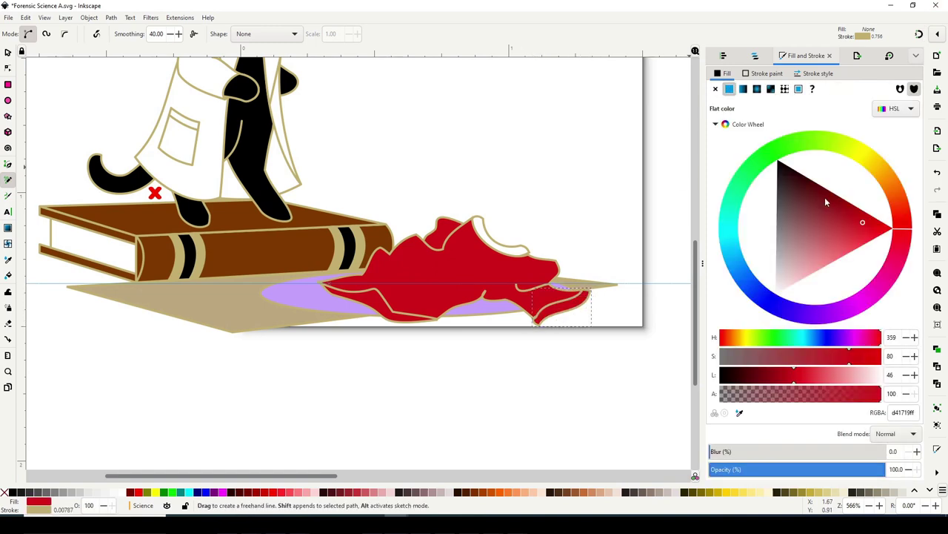
key("s")
key("Escape")
Extend the lavender oval upward into a beam reaching the cat and fill it lavender.
key("minus")
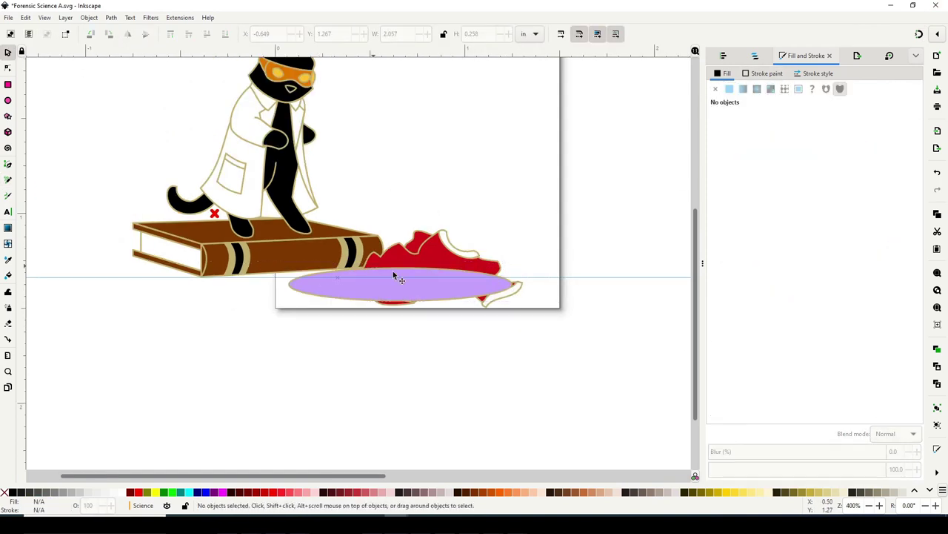
left_click(393, 272)
key("p")
left_click_drag(518, 284, 334, 147)
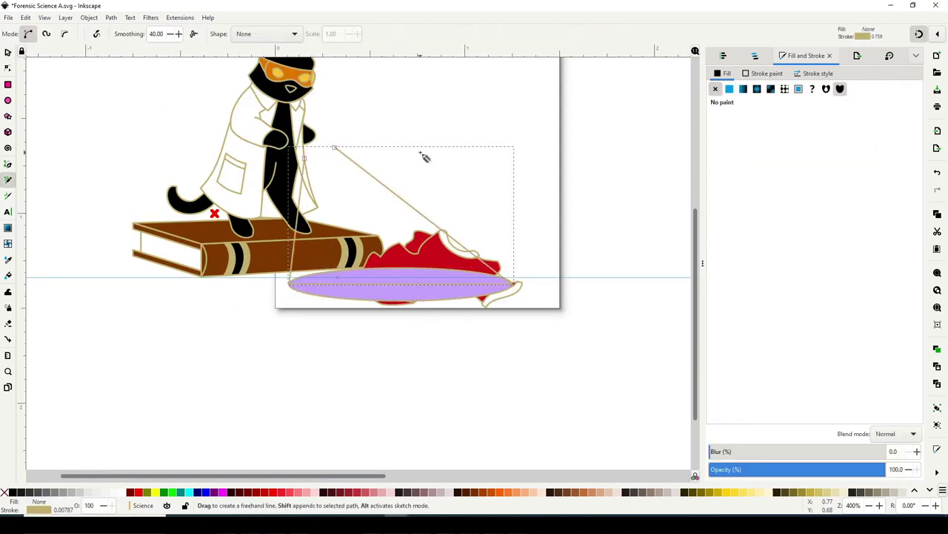
key("s")
left_click(730, 90)
Stretch the red cloth pieces wider across the beam and settle them lower.
left_click_drag(540, 229, 318, 318)
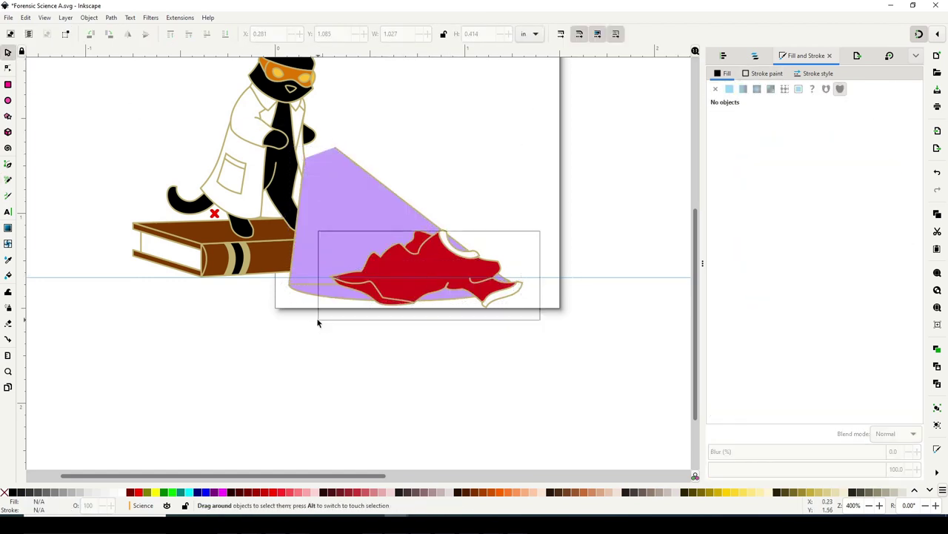
left_click_drag(378, 267, 387, 260)
mouse_move(517, 226)
left_mouse_down()
mouse_move(588, 218)
mouse_move(329, 331)
mouse_move(279, 256)
left_mouse_up()
left_click_drag(435, 229, 377, 268)
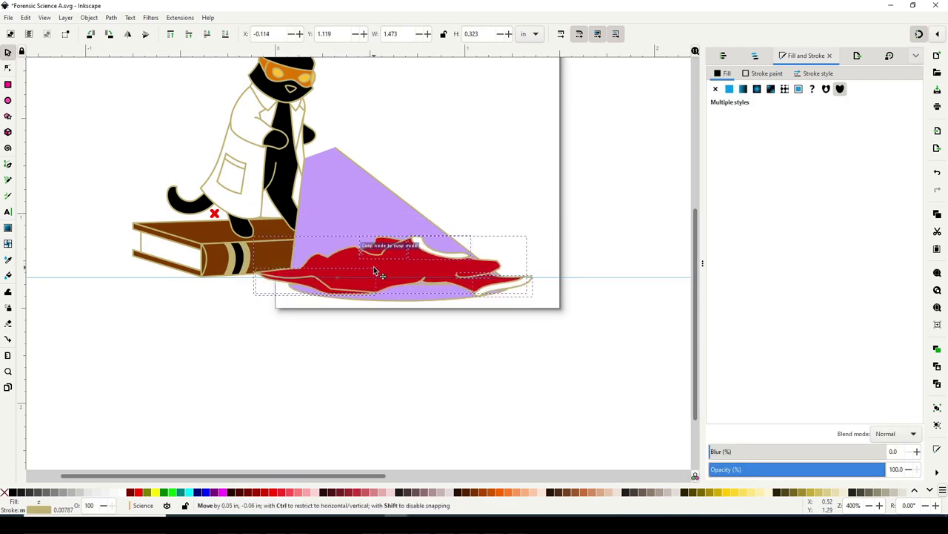
left_click_drag(532, 265, 590, 216)
left_click_drag(444, 263, 385, 271)
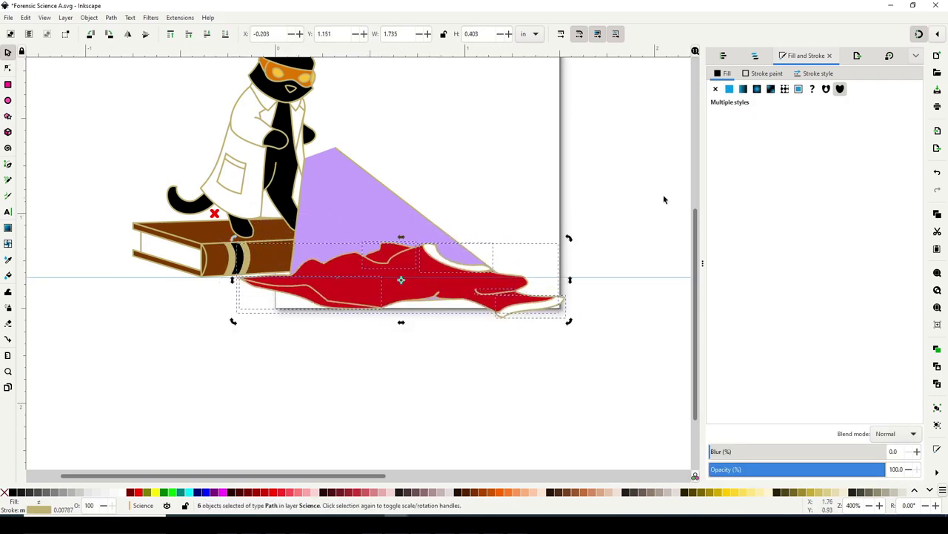
key("Escape")
key("minus")
Bring the top cloth piece to the front to recolour it purple.
key("plus")
left_click(368, 296, "alt")
key("Home")
left_click(368, 297, "alt")
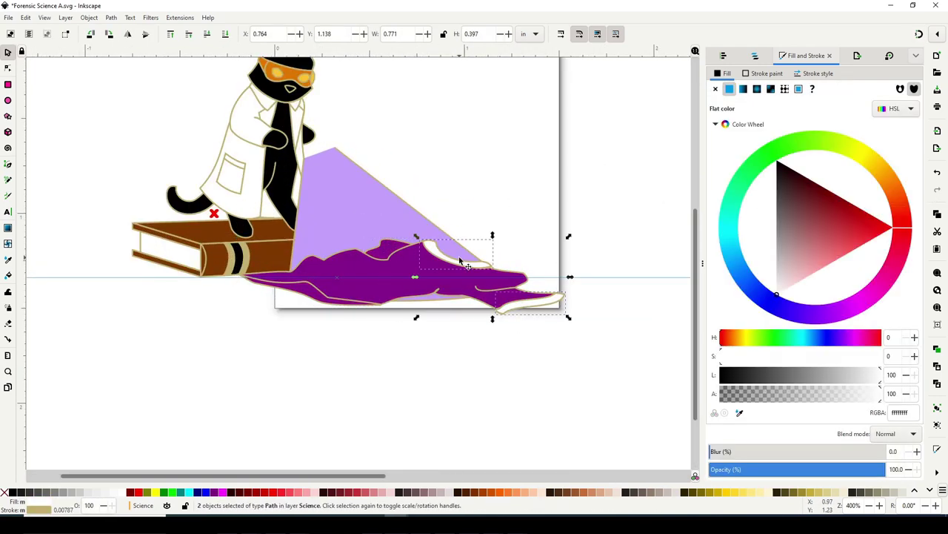
key("Escape")
Draw freehand stain outlines on the purple cloth and fill them mint green.
key("plus")
key("p")
mouse_move(428, 270)
left_mouse_down()
mouse_move(431, 295)
mouse_move(339, 279)
mouse_move(384, 266)
mouse_move(269, 285)
left_mouse_up()
key("s")
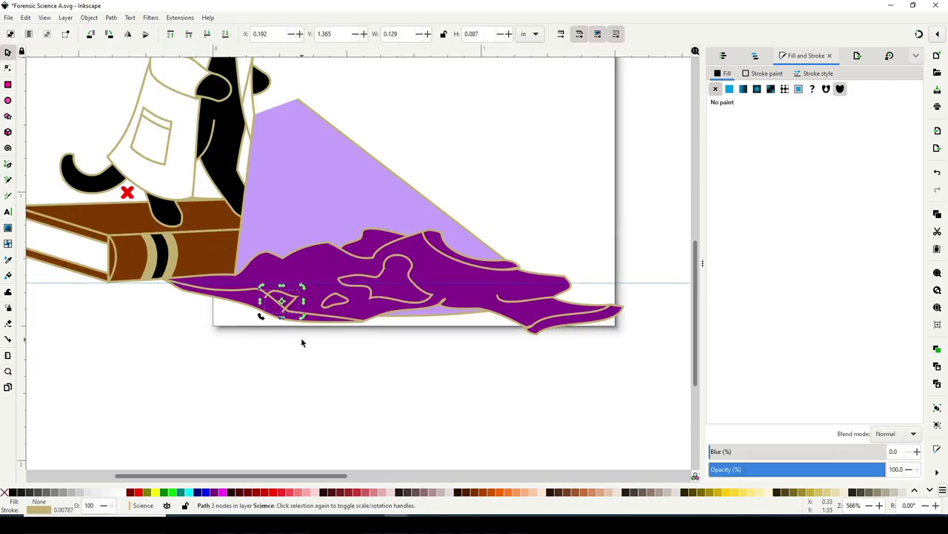
left_click(292, 329, "shift")
left_click(731, 191)
left_click(644, 198)
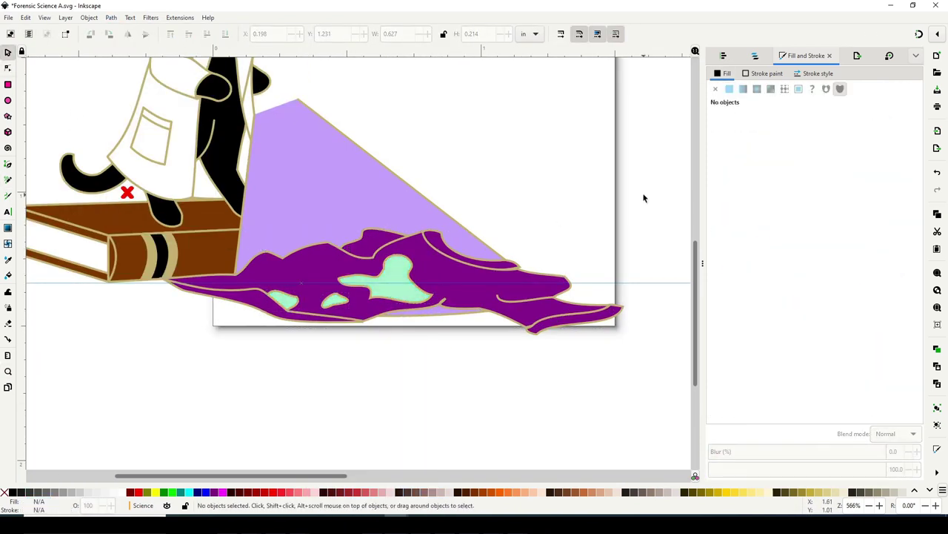
Reorder the beam and purple cloth so the stains and pink edges show in front.
scroll(644, 198, "down", 2)
scroll(451, 247, "up", 2)
left_click(451, 247)
key("Home")
left_click(417, 223, "alt")
key("Home")
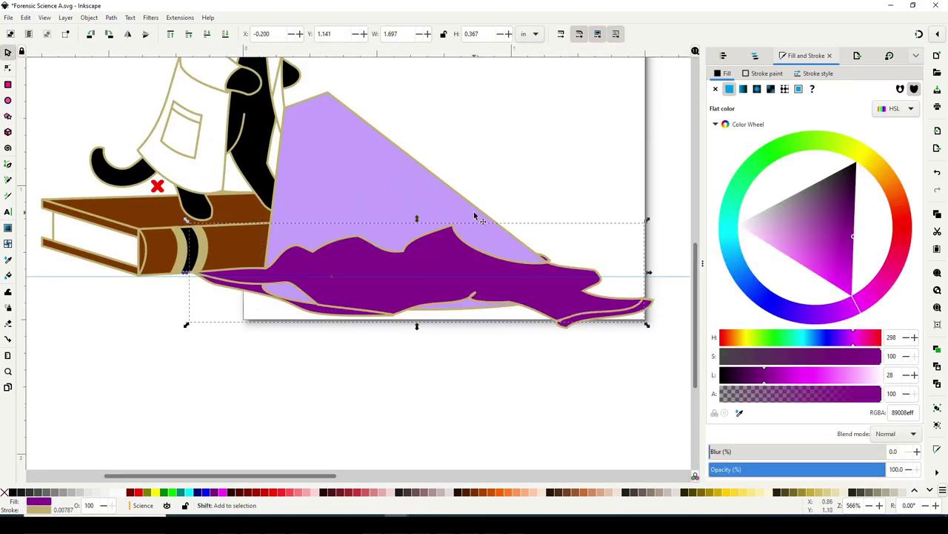
key("Page_Down")
key("Page_Down")
key("Page_Down")
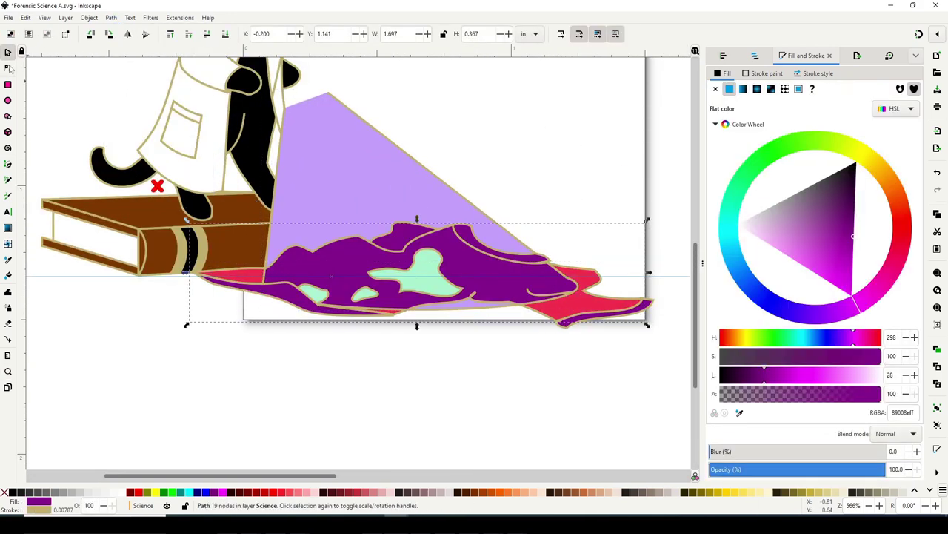
key("Tab")
key("Tab")
scroll(495, 360, "down", 2)
left_click(495, 359)
Inspect the nodes of the beam, the purple cloth and the pink underlayer.
scroll(495, 360, "up", 2)
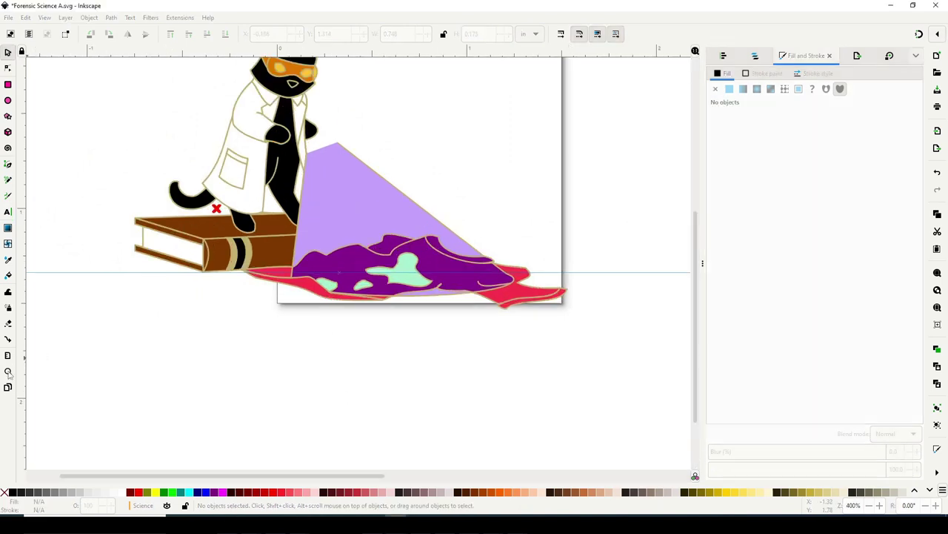
scroll(338, 261, "up", 2)
key("p")
left_click(599, 208)
key("n")
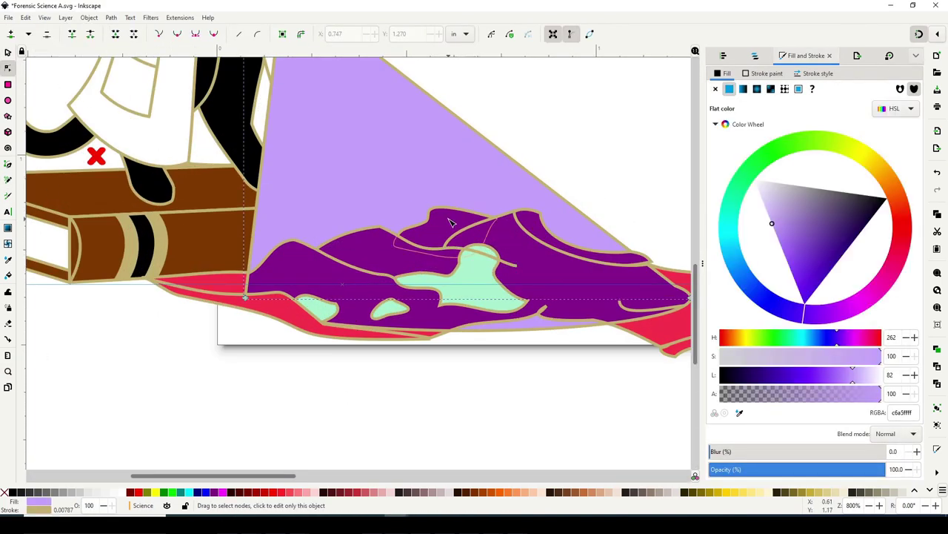
left_click(450, 222)
key("Escape")
left_click(265, 274)
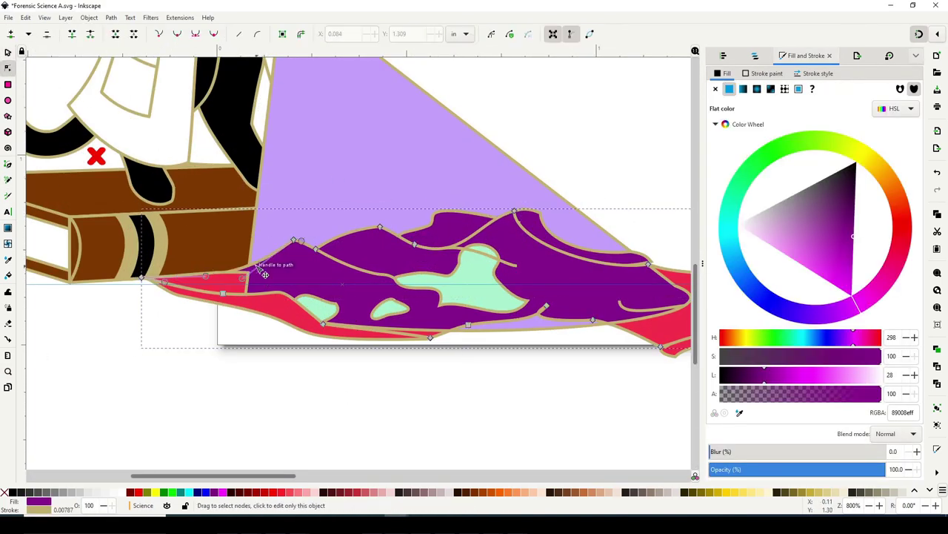
key("Escape")
left_click(356, 314)
left_click(333, 360)
Reshape a mint-green stain's outline on the purple cloth.
left_click(294, 304)
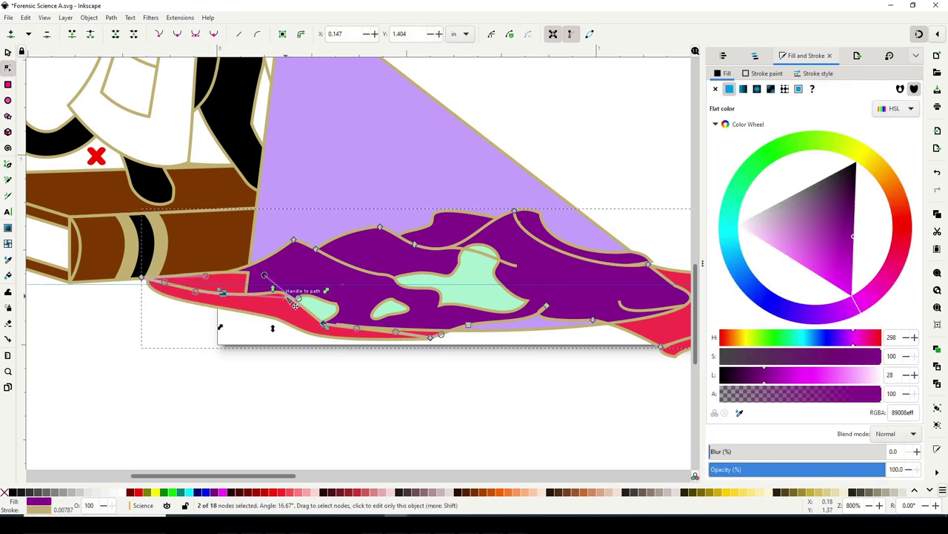
left_click(295, 305)
key("ctrl+z")
key("ctrl+z")
key("ctrl+z")
key("ctrl+z")
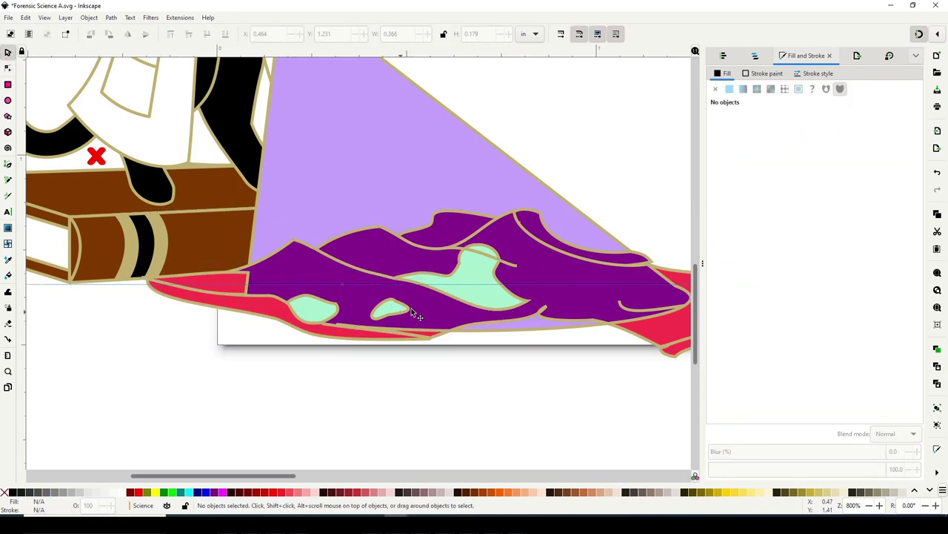
left_click(489, 373)
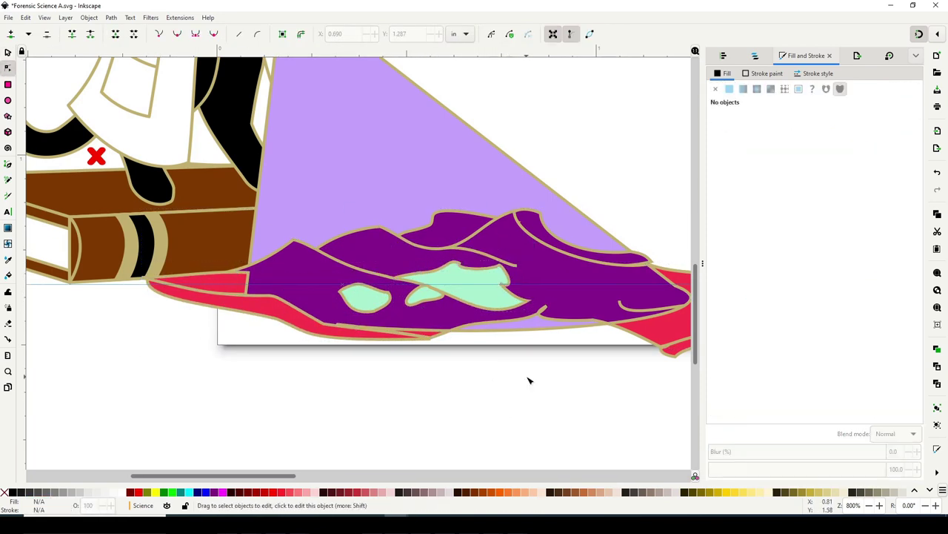
Edit the nodes of the pink tail under the cloth.
scroll(529, 381, "down", 3)
key("s")
scroll(456, 253, "up", 3)
key("p")
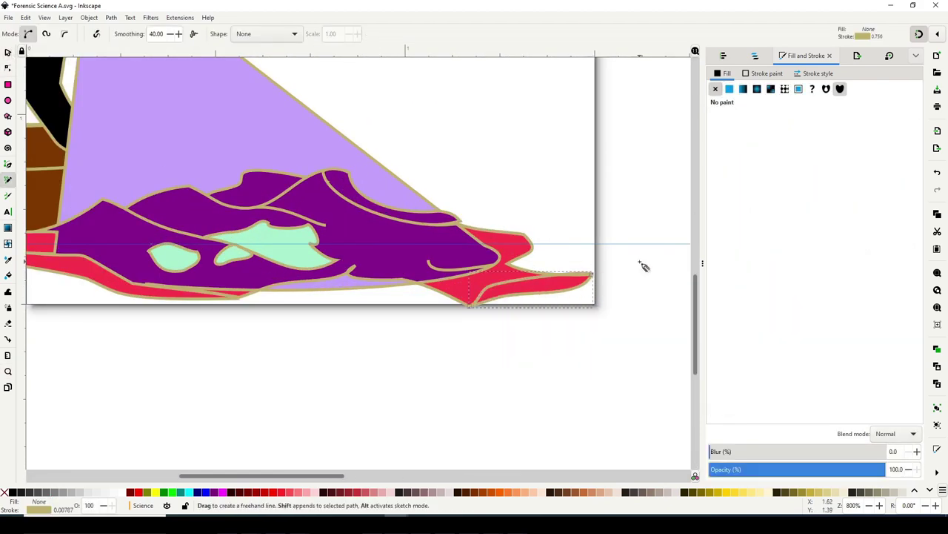
key("n")
left_click(593, 276)
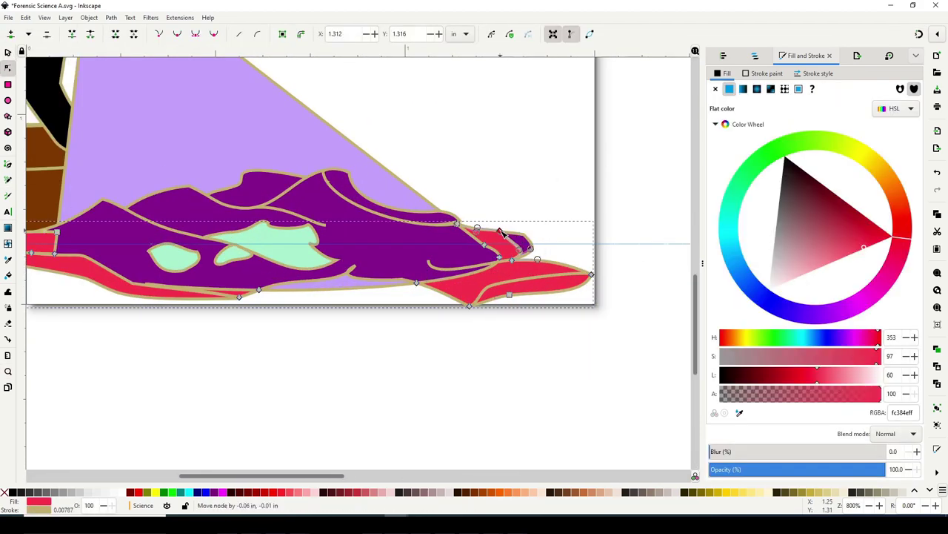
left_click(540, 212)
Recolour the pink tail pieces beneath the cloth on the Fill colour wheel, then switch to Forensic Science B.
key("minus")
key("minus")
key("minus")
key("s")
scroll(297, 268, "up", 1)
left_click(297, 268)
left_click_drag(905, 230, 896, 191)
left_click(732, 209)
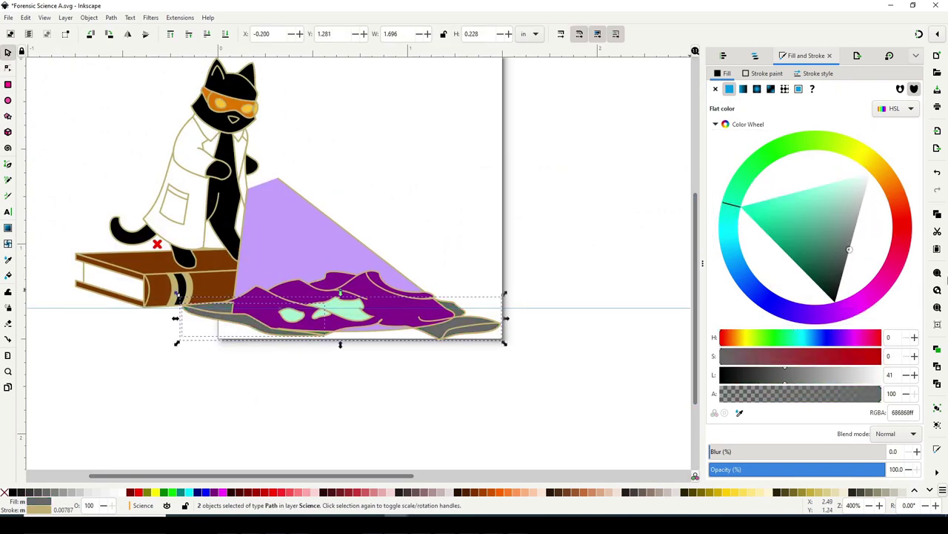
key("ctrl+Tab")
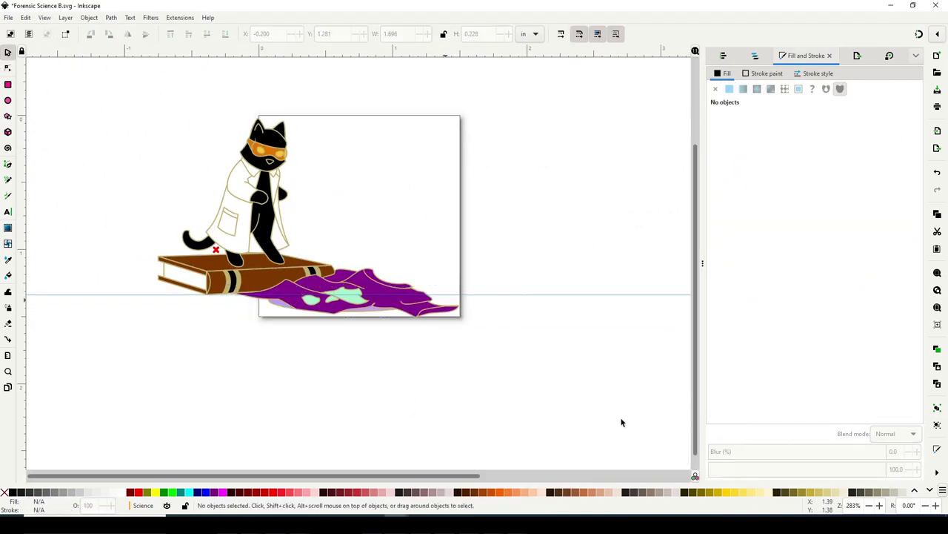
Draw a freehand line along the cloth's lower edge and bend the cloth's curve onto it.
scroll(278, 320, "up", 3)
left_click(8, 179)
mouse_move(151, 243)
left_mouse_down()
mouse_move(201, 270)
mouse_move(443, 304)
left_mouse_up()
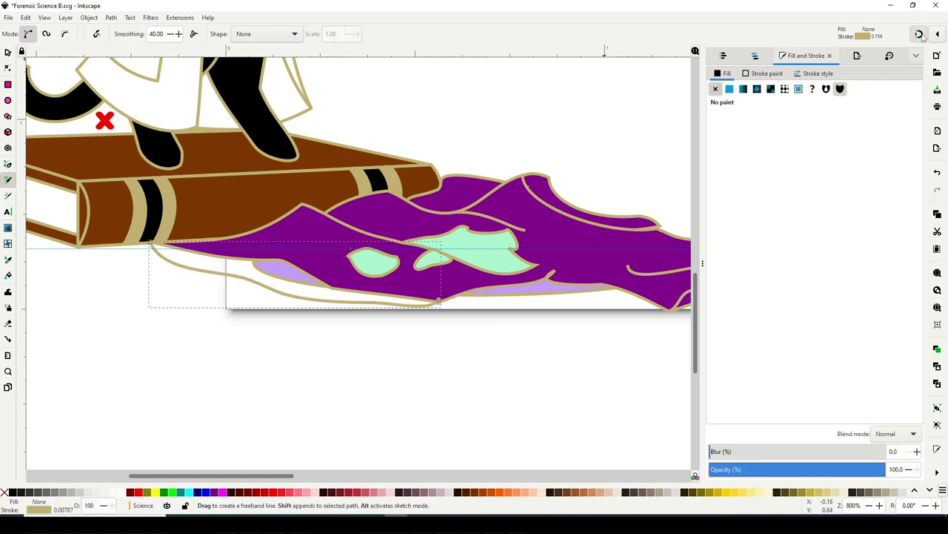
key("n")
left_click(289, 340)
left_click(337, 295)
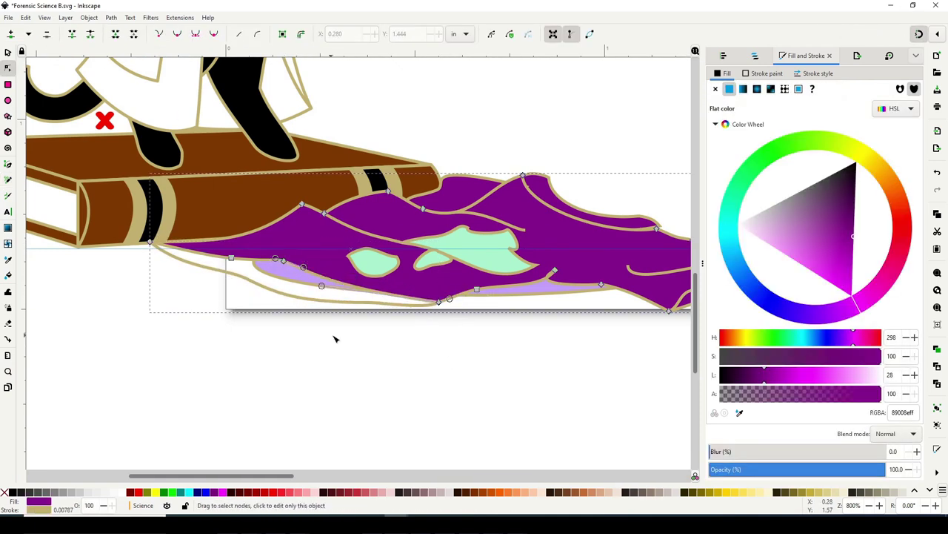
left_click(151, 245)
left_click_drag(149, 243, 142, 262)
left_click(347, 289)
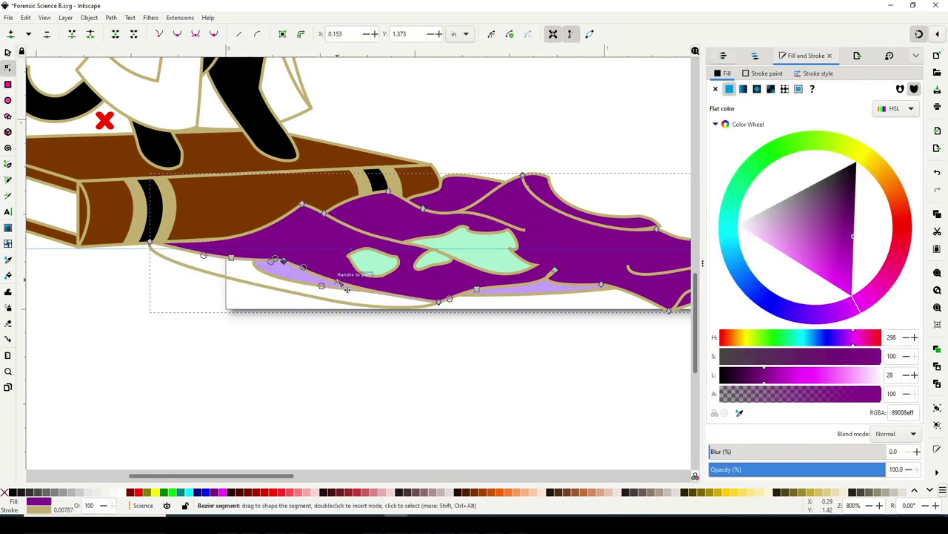
left_click_drag(262, 254, 565, 290)
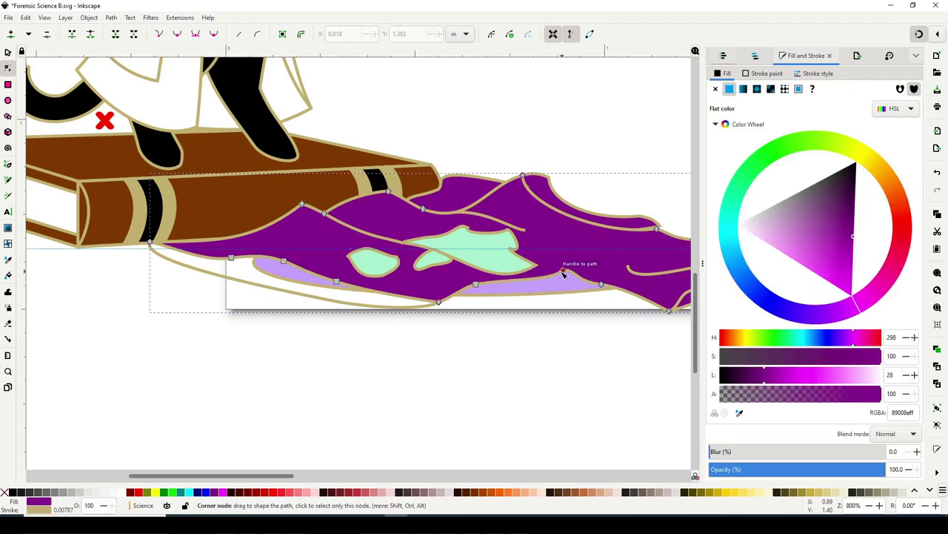
key("Escape")
Pull the purple cloth's tip nodes leftward.
key("minus")
key("minus")
key("p")
left_click(261, 256)
key("plus")
key("plus")
key("n")
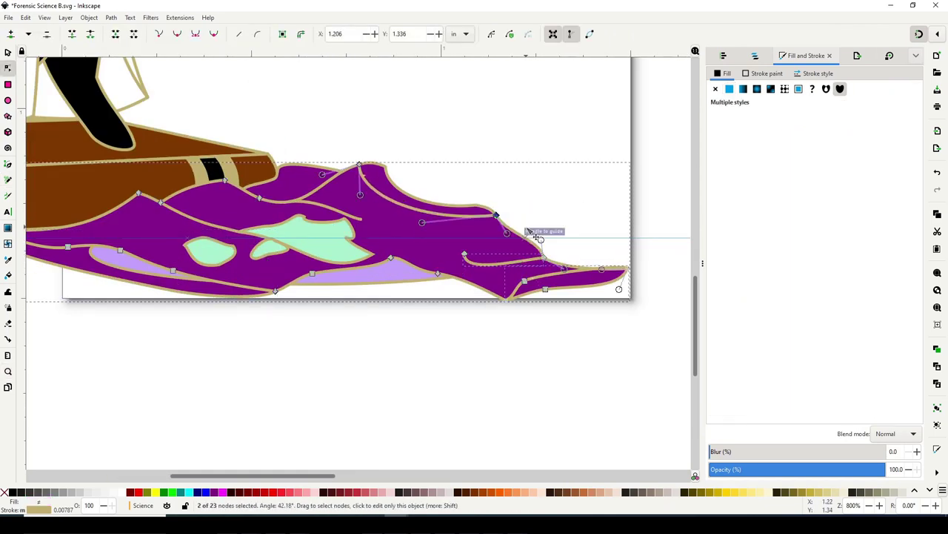
left_click_drag(538, 237, 426, 338)
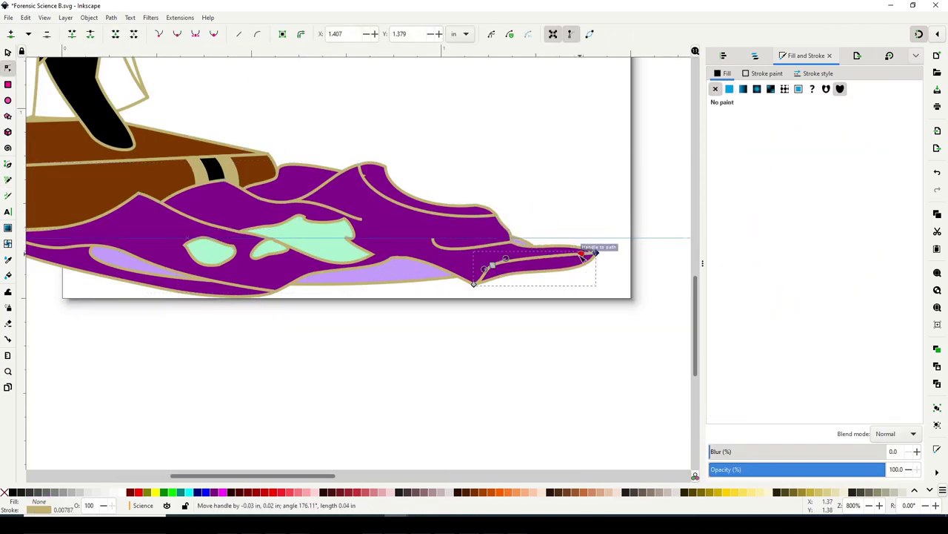
key("Escape")
Zoom in on the cloth's left folds and check the large mint stain.
key("5")
key("z")
left_click_drag(214, 200, 165, 356)
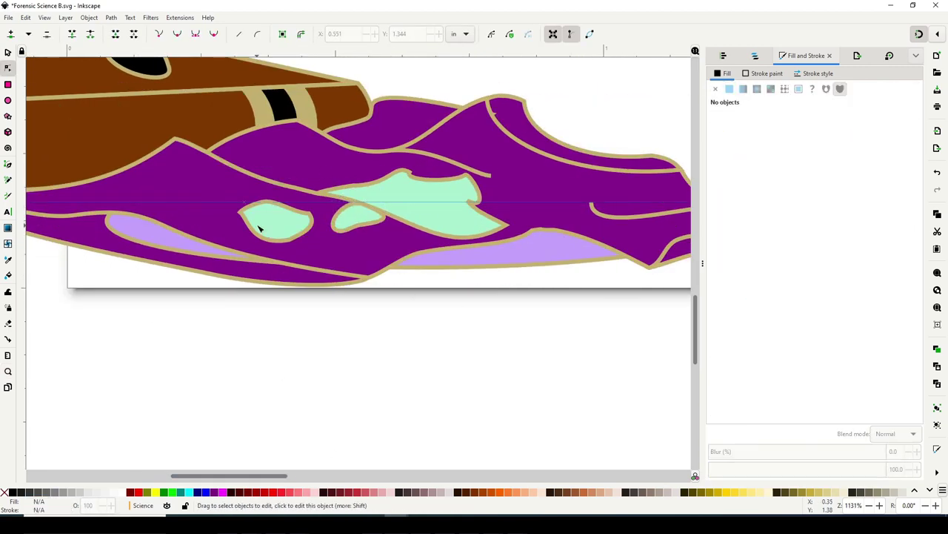
left_click(478, 200)
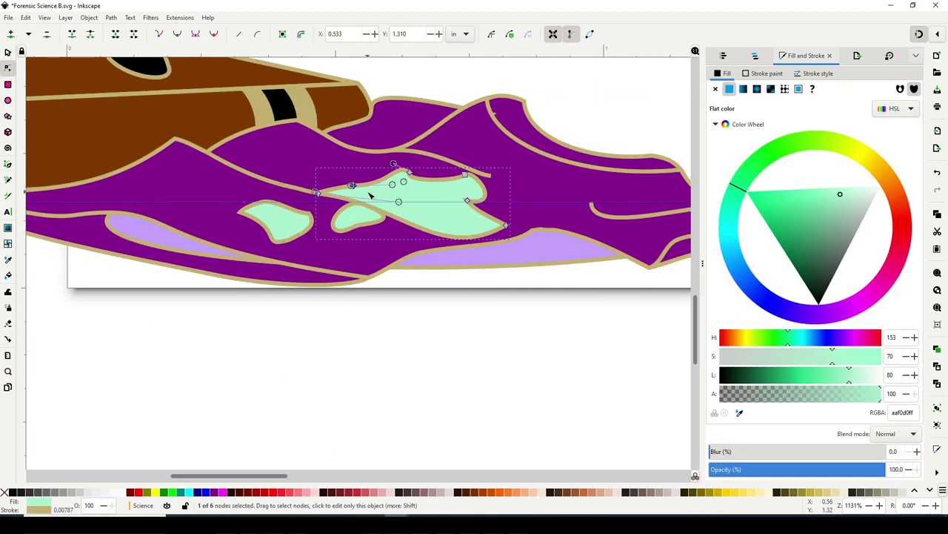
key("Escape")
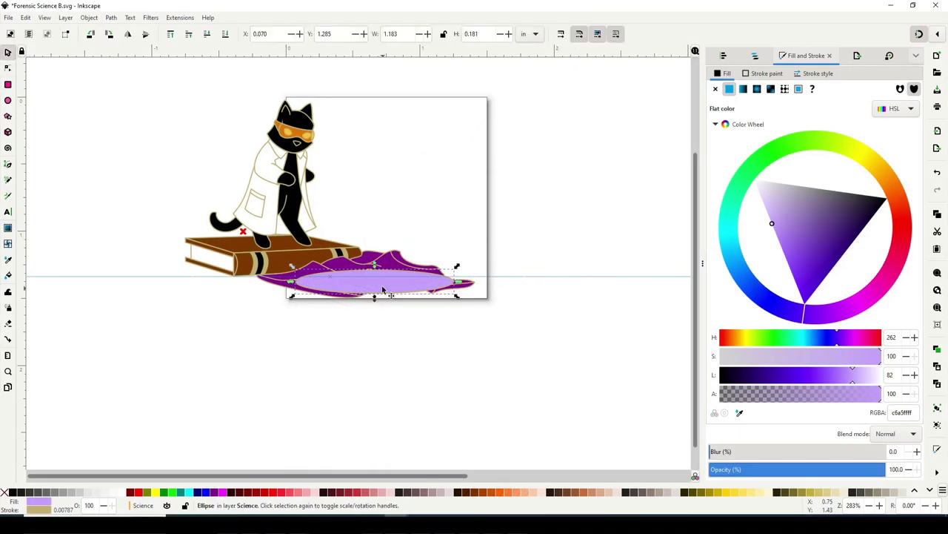
Draw a closed straight-edged beam shape down onto the cloth and fill it light purple.
scroll(351, 69, "up", 3)
left_click(256, 94)
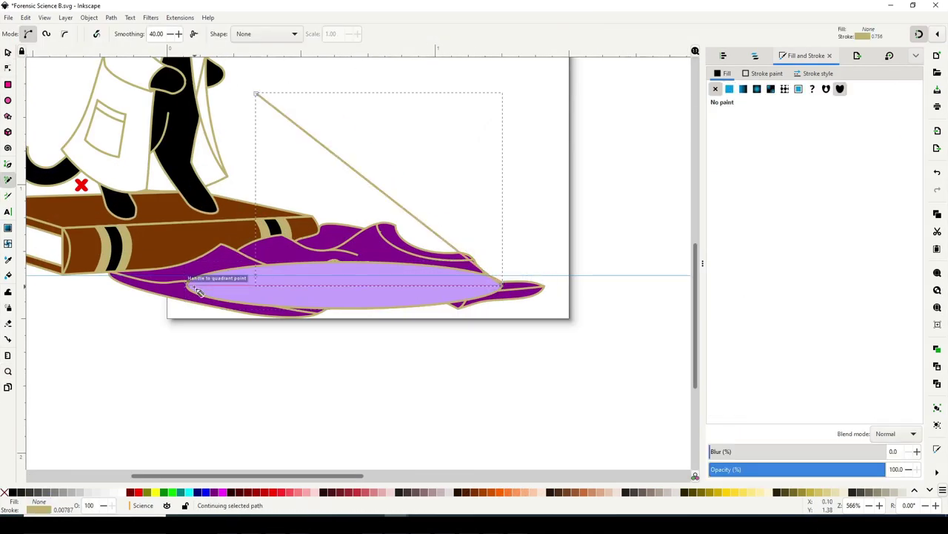
left_click(220, 107)
key("s")
left_click(342, 272)
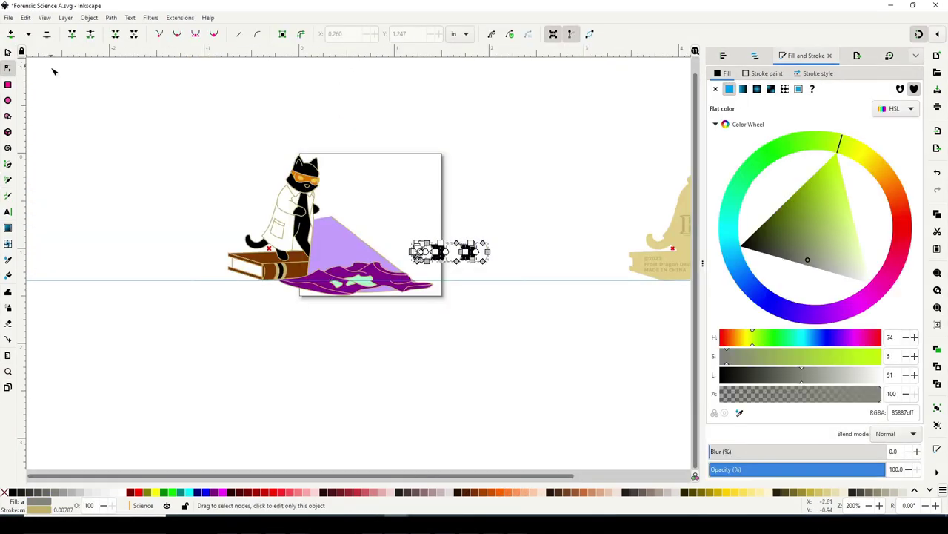
Move the black flashlight onto the page above the beam and narrow its head horizontally.
left_click_drag(445, 249, 377, 180)
scroll(377, 180, "up", 3)
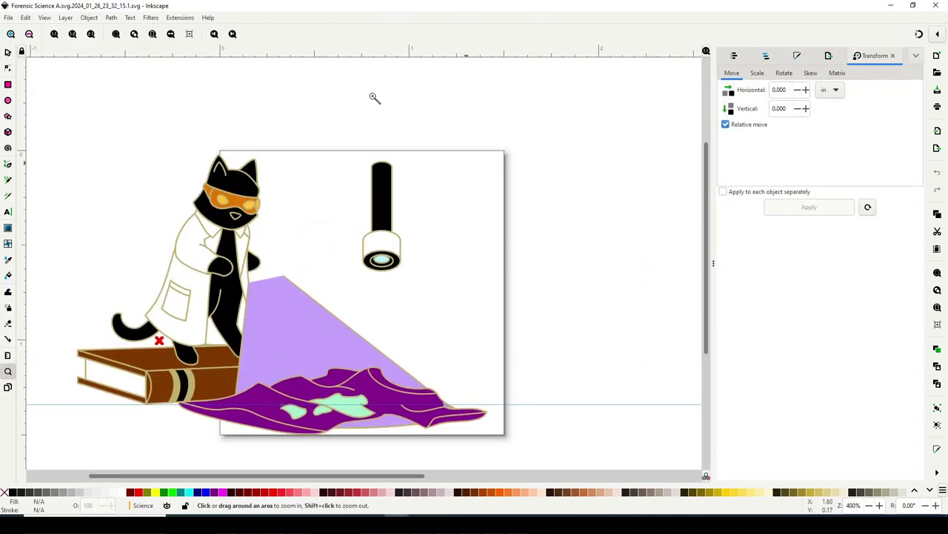
left_click(380, 245)
key("ctrl+shift+f")
left_click_drag(407, 252, 404, 255)
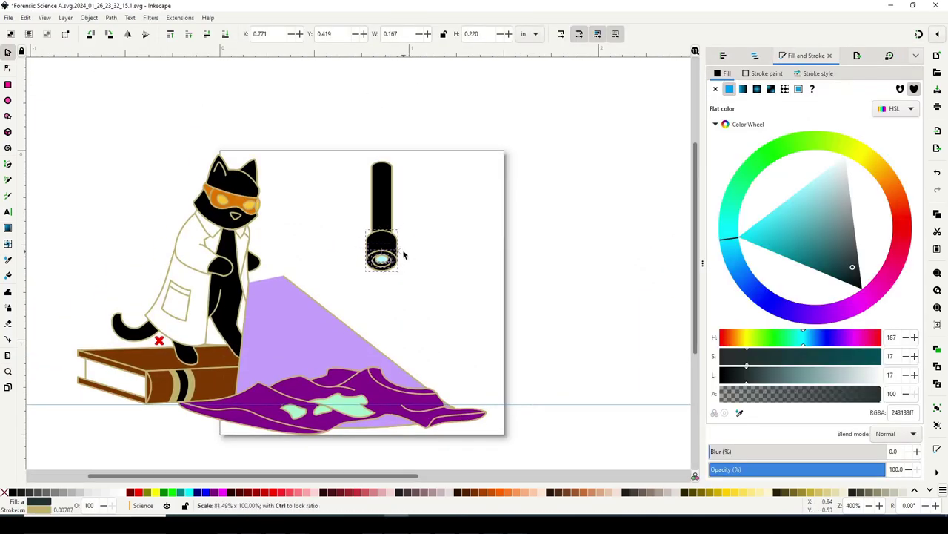
key("n")
key("plus")
key("plus")
key("plus")
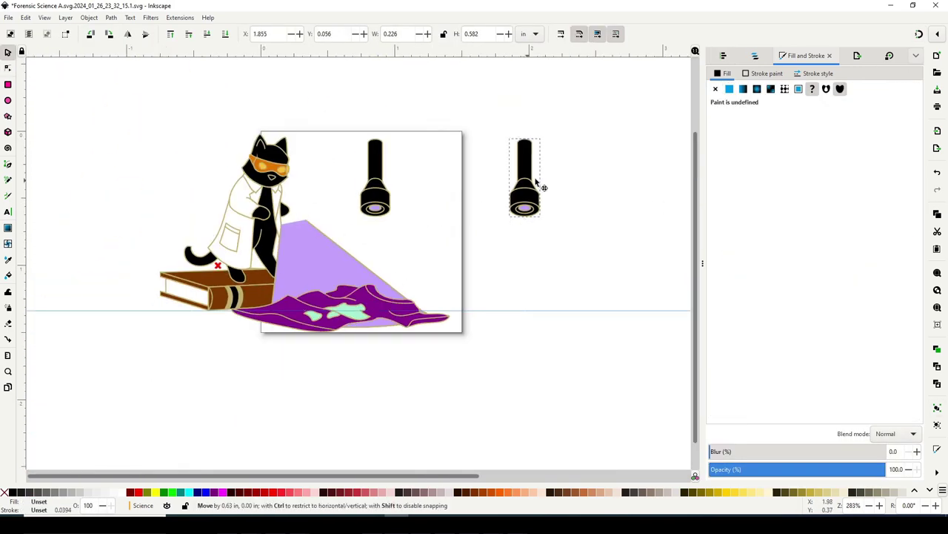
Pencil a beam edge down from the copied flashlight's lens and select the lens for node editing.
key("p")
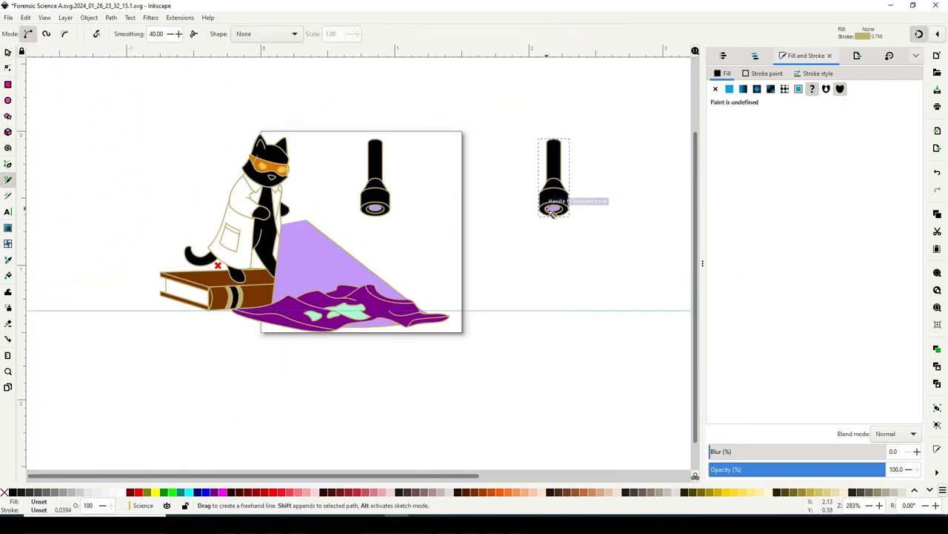
left_click_drag(555, 208, 491, 311)
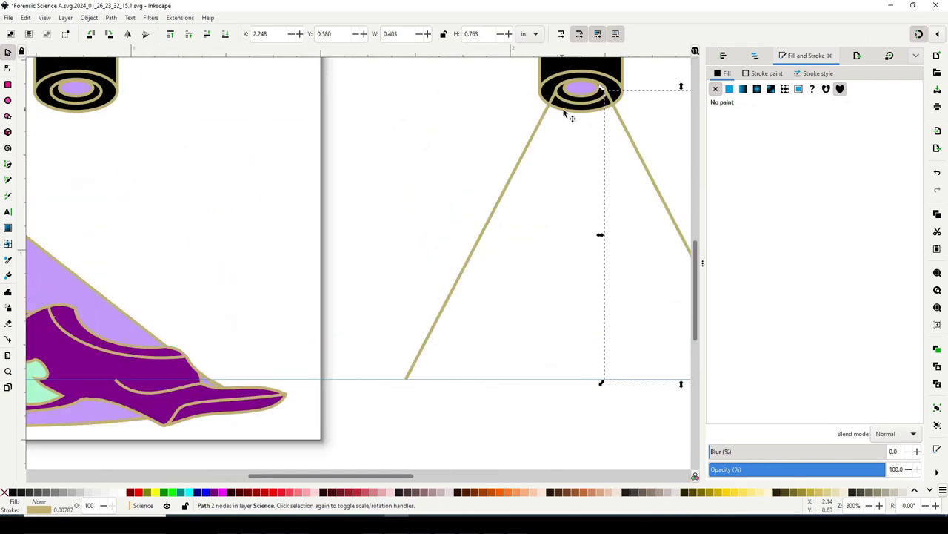
left_click(546, 127)
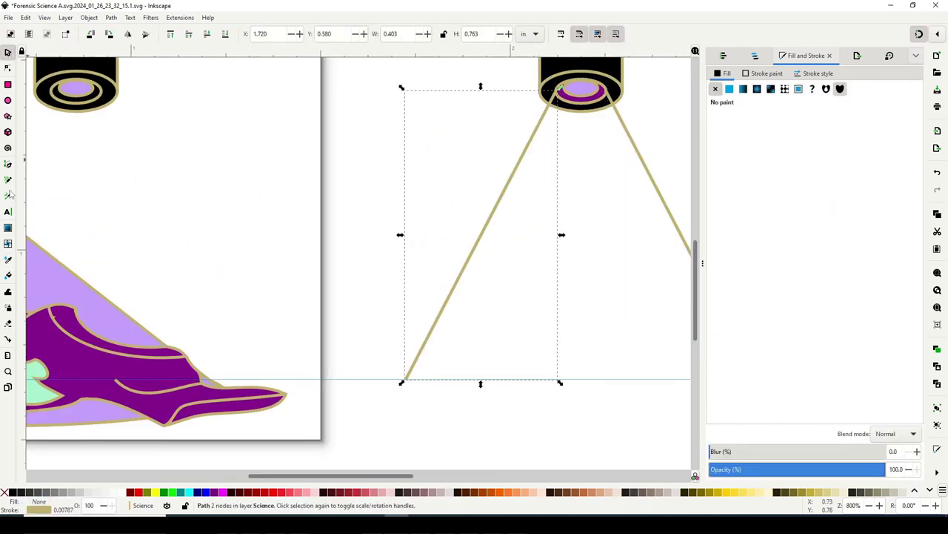
left_click(8, 67)
left_click(581, 89)
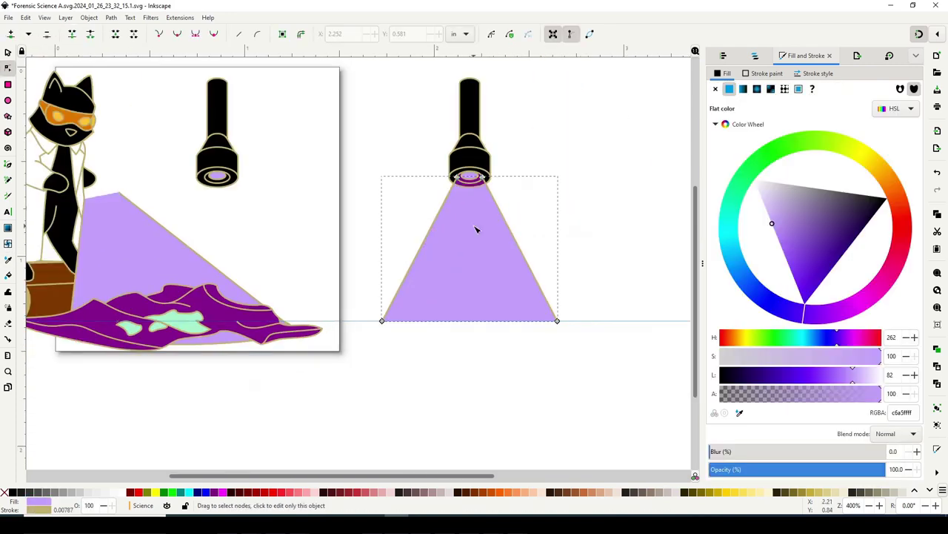
left_click(387, 69)
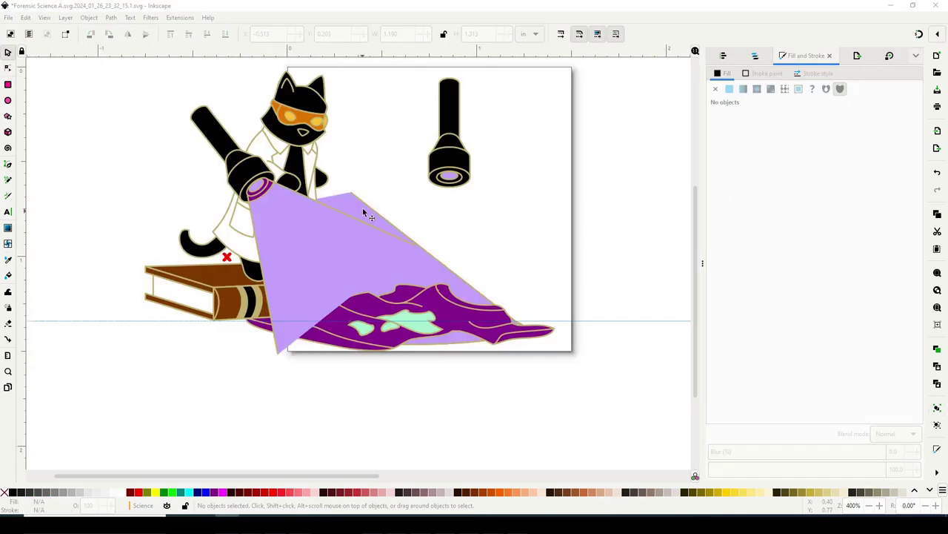
Move the new light-purple beam onto the cat's flashlight.
left_click(323, 152)
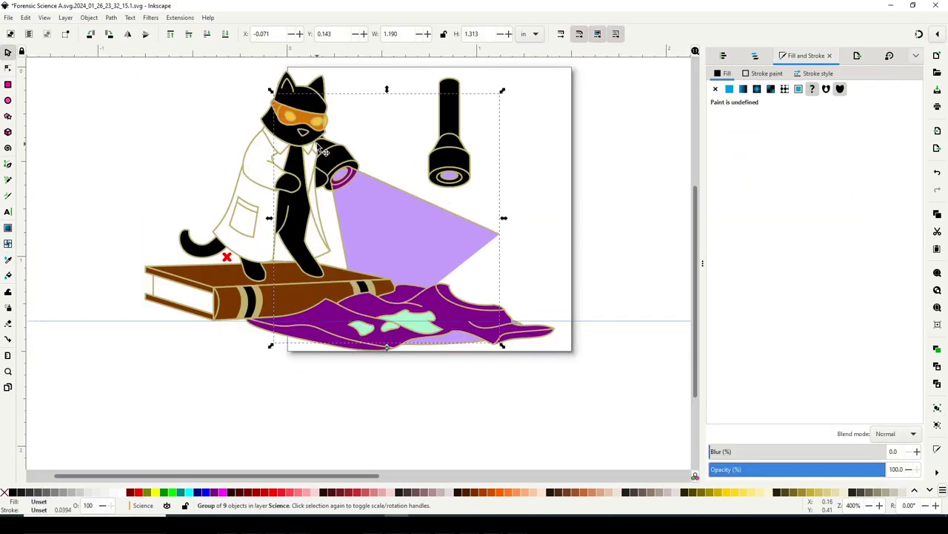
mouse_move(323, 152)
left_mouse_down()
mouse_move(343, 168)
mouse_move(353, 163)
mouse_move(335, 138)
left_mouse_up()
key("ctrl+v")
left_click(392, 116)
Stretch the beam's right corner to the cloth tip and move the thin line down onto the cloth.
key("n")
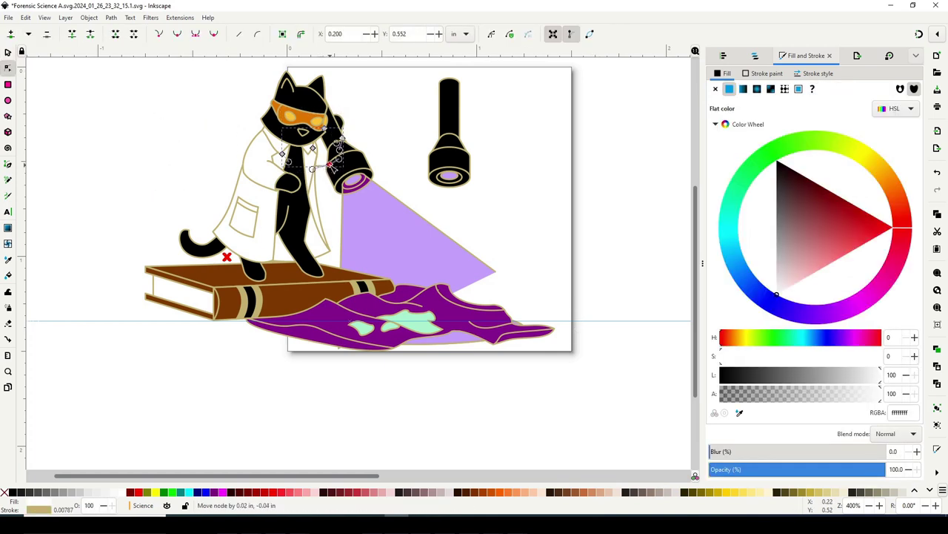
left_click(421, 234)
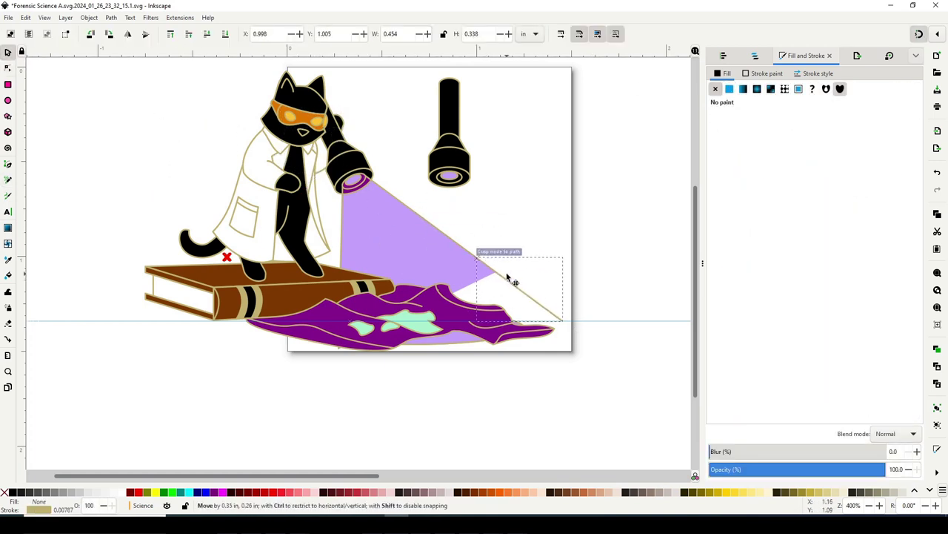
left_click_drag(495, 274, 561, 320)
key("s")
key("Escape")
left_click_drag(341, 229, 348, 278)
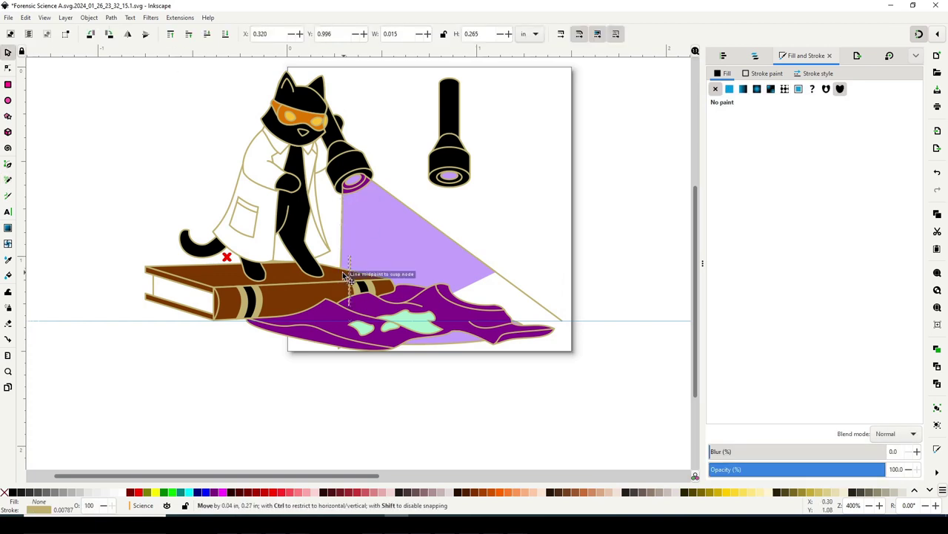
Draw a wide ellipse below the book and remove its fill.
key("e")
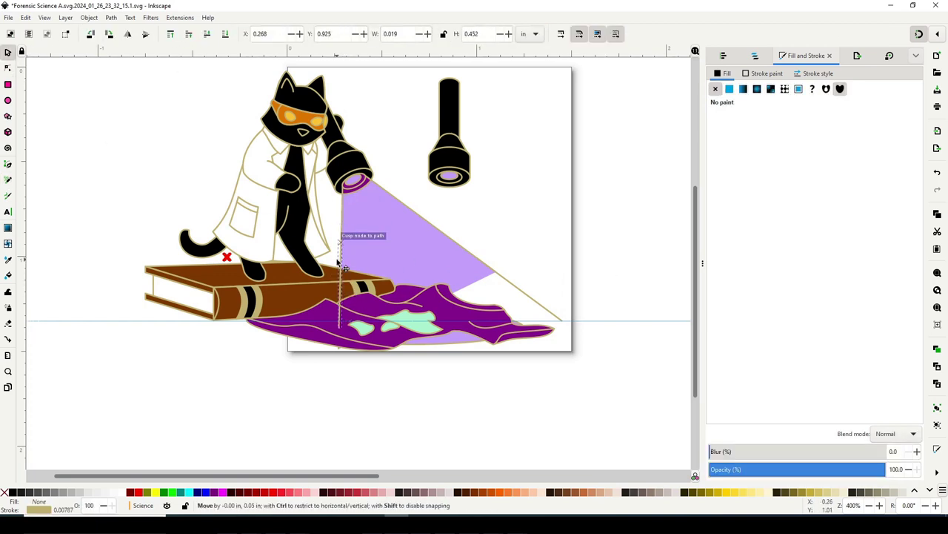
left_click_drag(146, 354, 440, 402)
left_click(818, 73)
key("ctrl+shift+v")
left_click(767, 73)
Give the ellipse a thin tan outline, then move and resize it to fit the cloth.
left_click(727, 73)
left_click(715, 89)
key("s")
left_click_drag(241, 362, 429, 389)
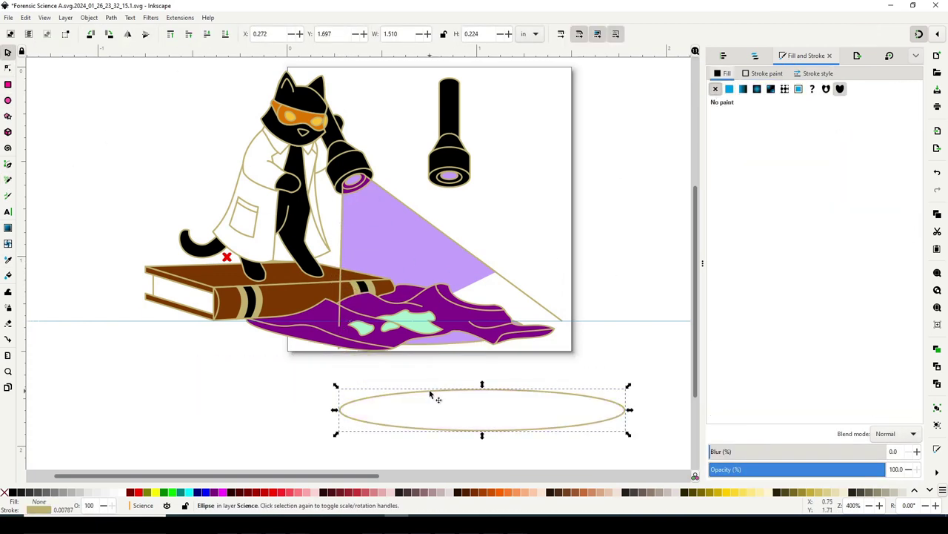
left_click_drag(629, 383, 572, 317)
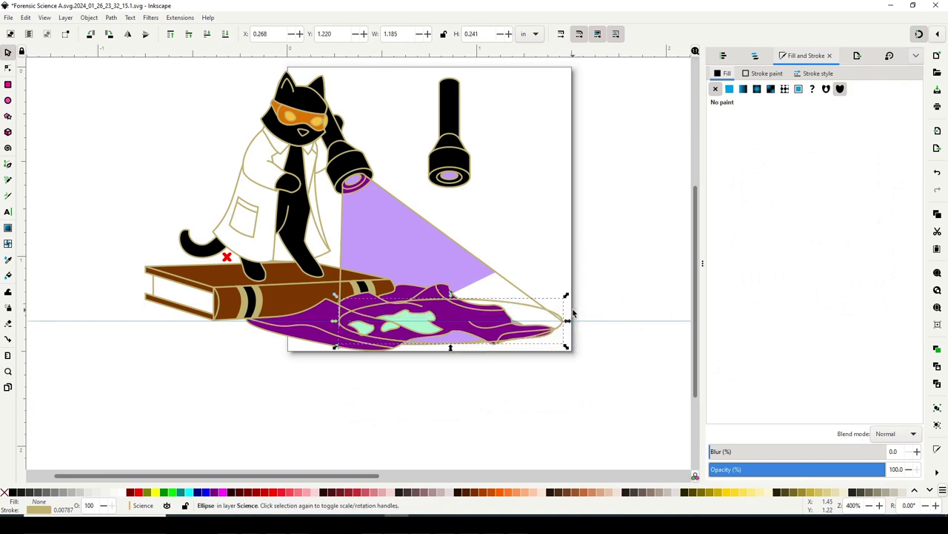
Shift the flashlight arm and beam together, nudging them slightly upward.
left_click_drag(220, 142, 529, 333)
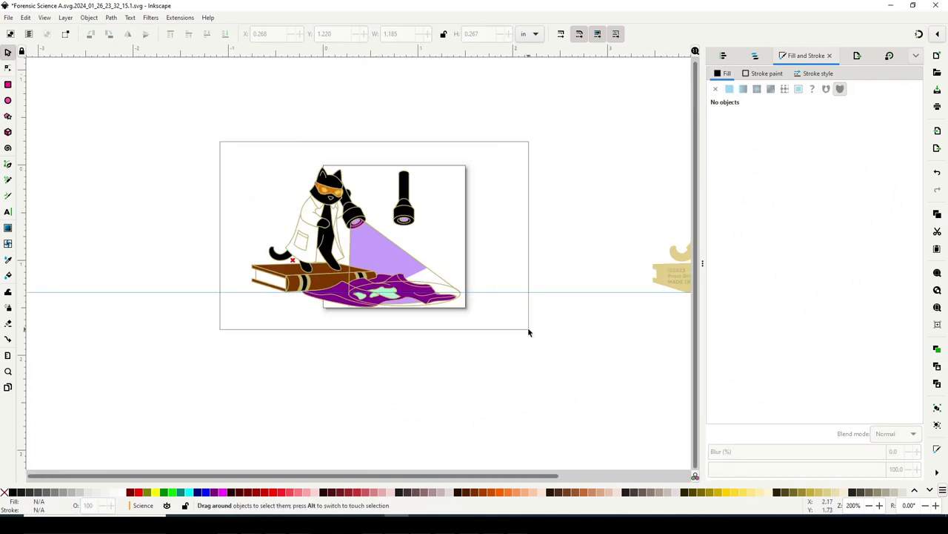
left_click_drag(320, 134, 348, 172)
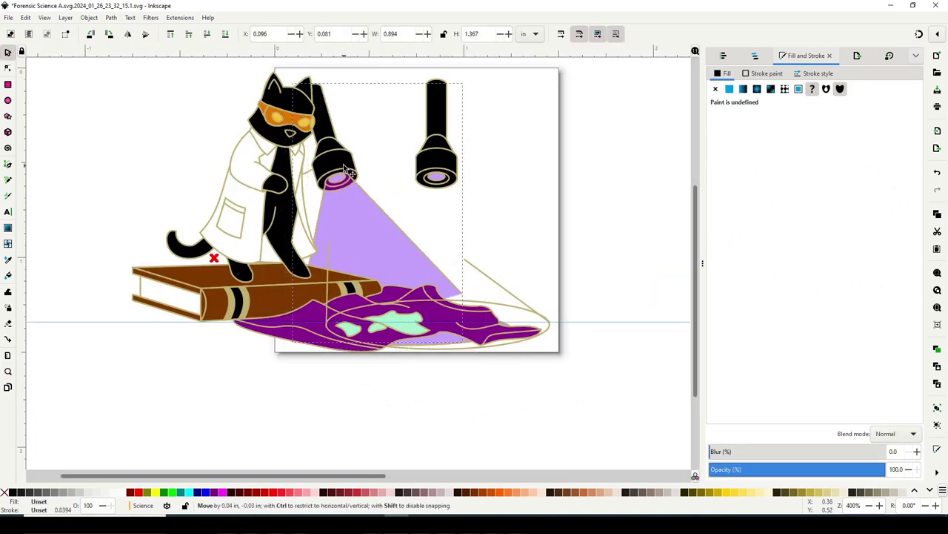
left_click_drag(343, 132, 342, 129)
key("Escape")
key("minus")
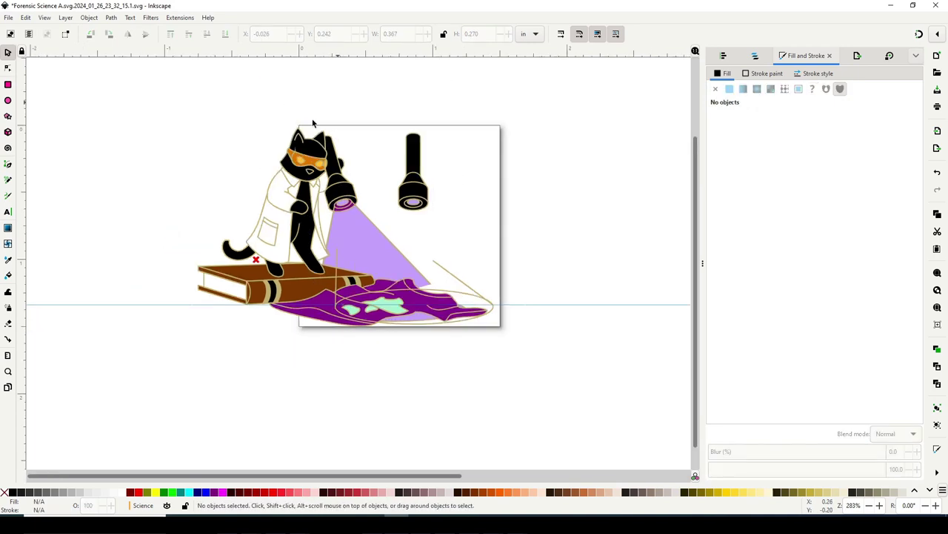
mouse_move(355, 227)
left_mouse_down()
mouse_move(354, 211)
mouse_move(423, 264)
left_mouse_up()
key("Escape")
Draw a straight tan line down across the cloth with the Pencil and position it.
key("p")
key("s")
key("Escape")
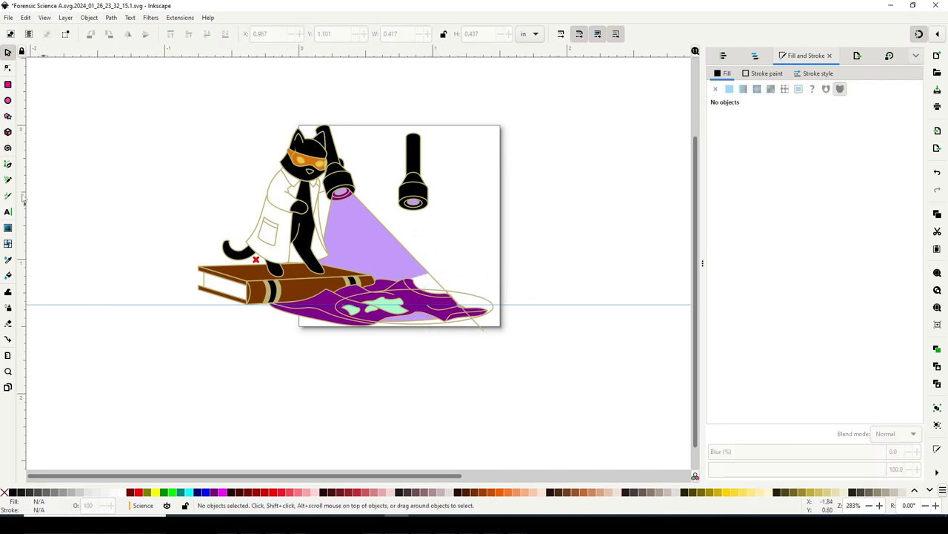
key("plus")
key("plus")
left_click(7, 67)
key("p")
left_click_drag(306, 135, 271, 308)
key("s")
left_click_drag(308, 174, 296, 218)
Shift and shrink the cloth fold curve, then resize the outline path at the cloth's right end.
left_click_drag(571, 334, 491, 326)
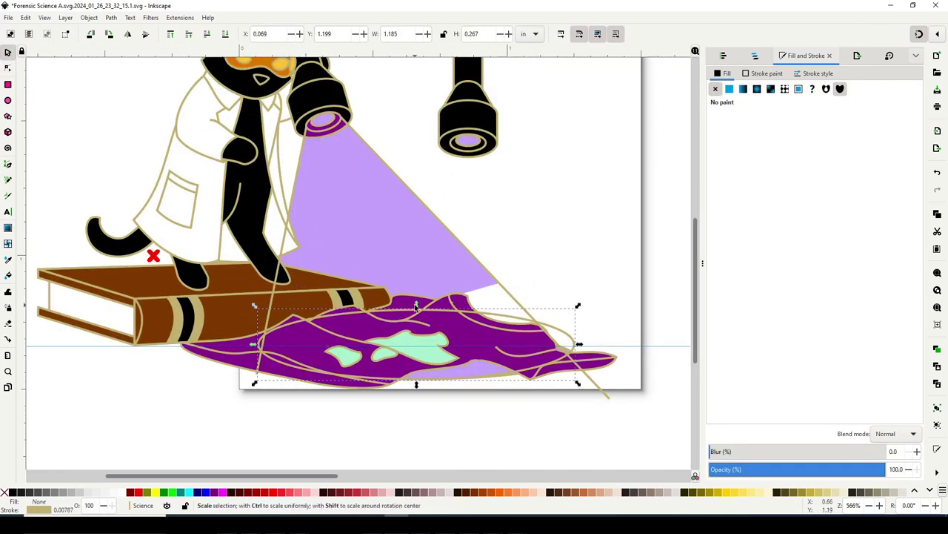
left_click_drag(577, 305, 291, 347)
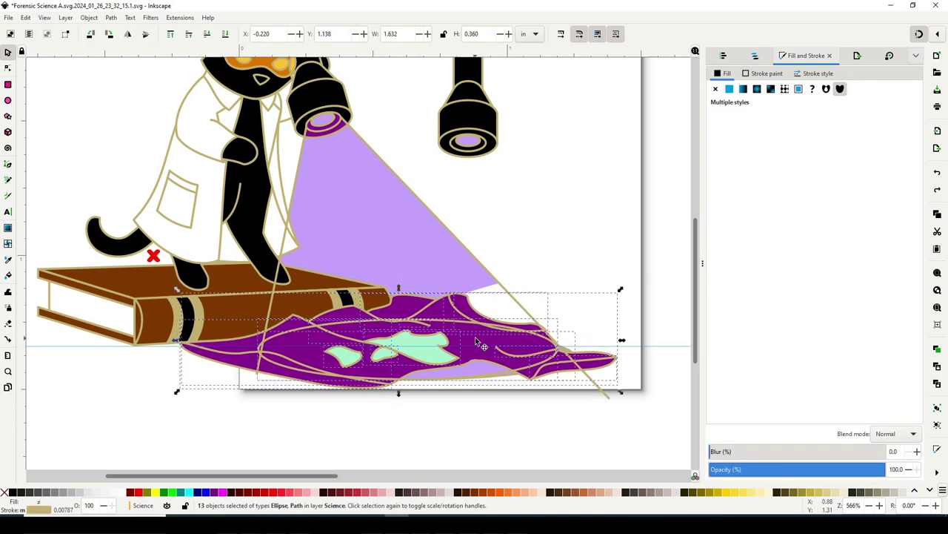
left_click(535, 243)
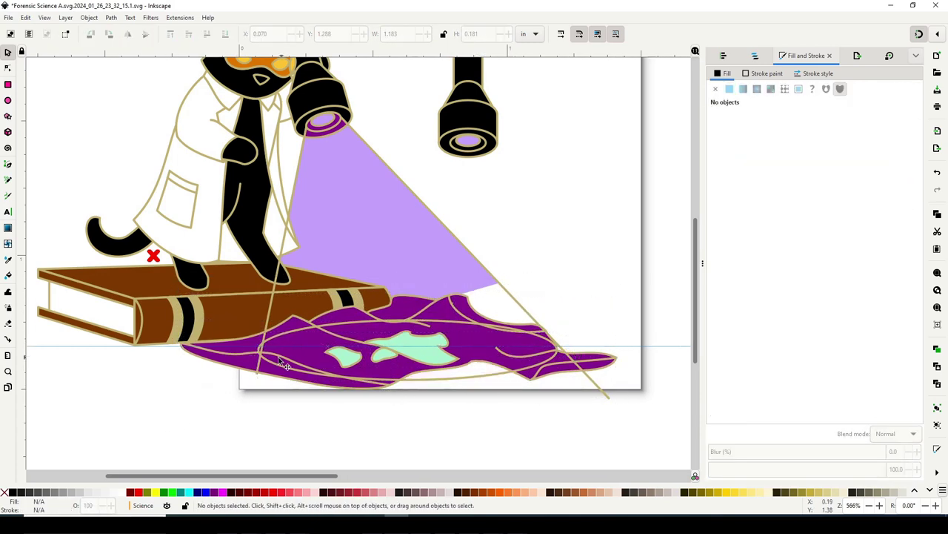
scroll(551, 346, "up", 5)
left_click(570, 353)
left_click_drag(576, 354, 284, 358)
Adjust the tan outline path at the cloth's right end with the Node tool.
key("n")
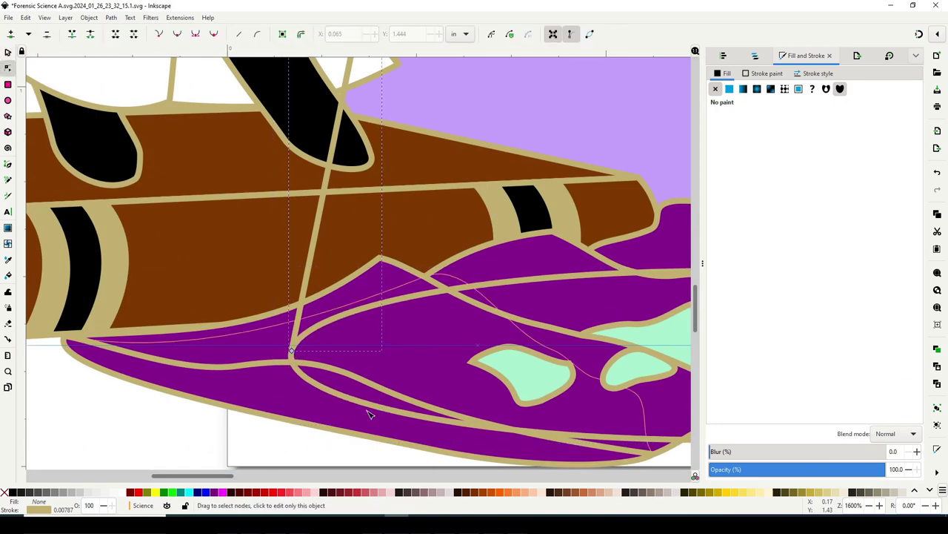
scroll(449, 364, "right", 5)
scroll(449, 364, "down", 1)
left_click_drag(346, 476, 289, 480)
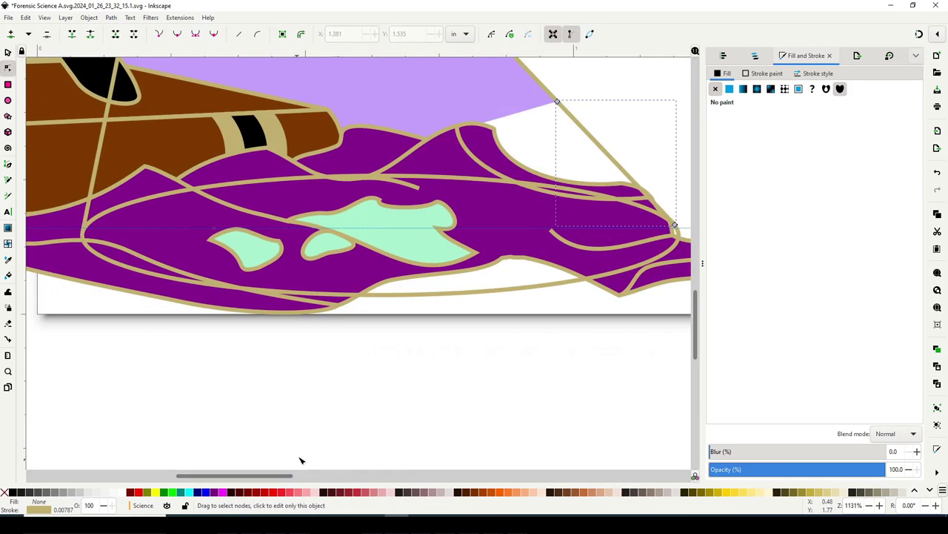
scroll(301, 460, "up", 2)
left_click(569, 243)
left_click(646, 161)
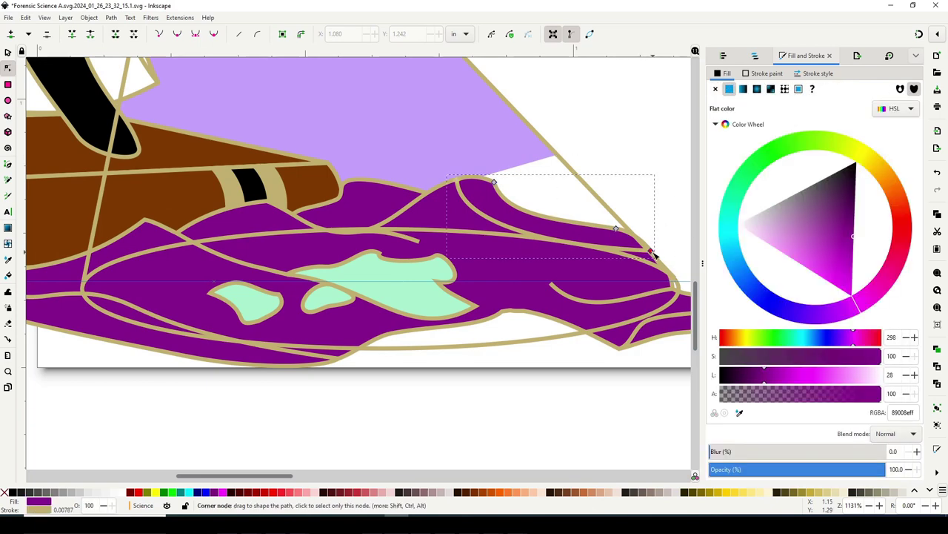
Try adding extra nodes near the outline path's left end, then undo the edit.
key("Escape")
key("5")
left_click(7, 370)
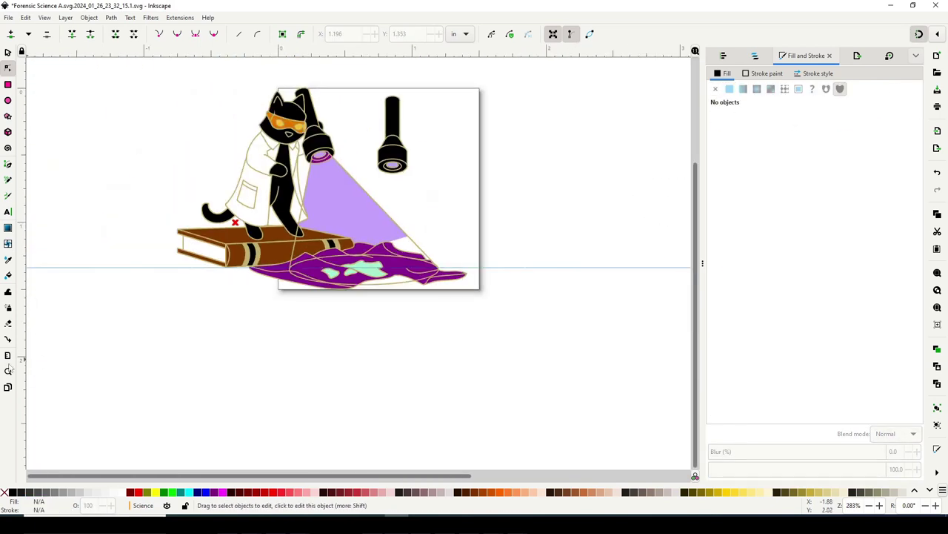
left_click(378, 228)
left_click(111, 17)
double_click(633, 249)
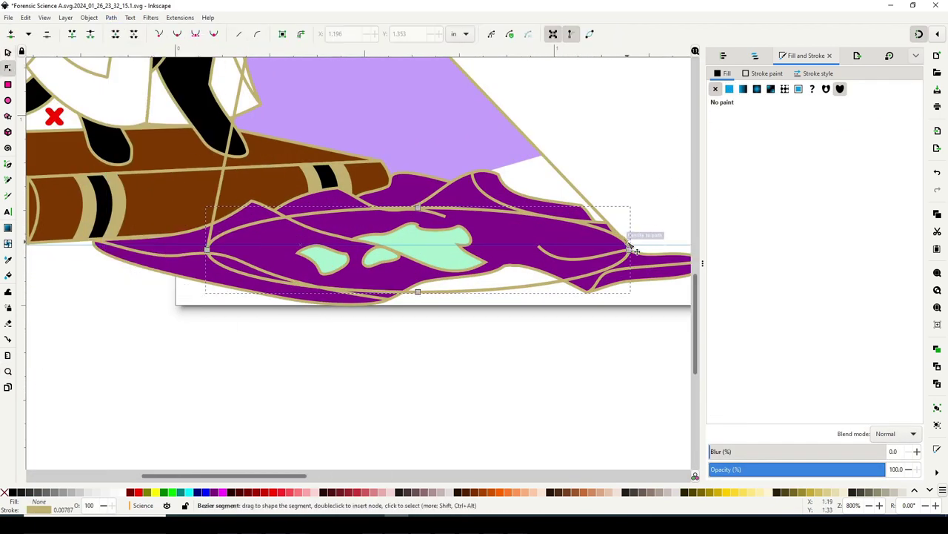
left_click(224, 268)
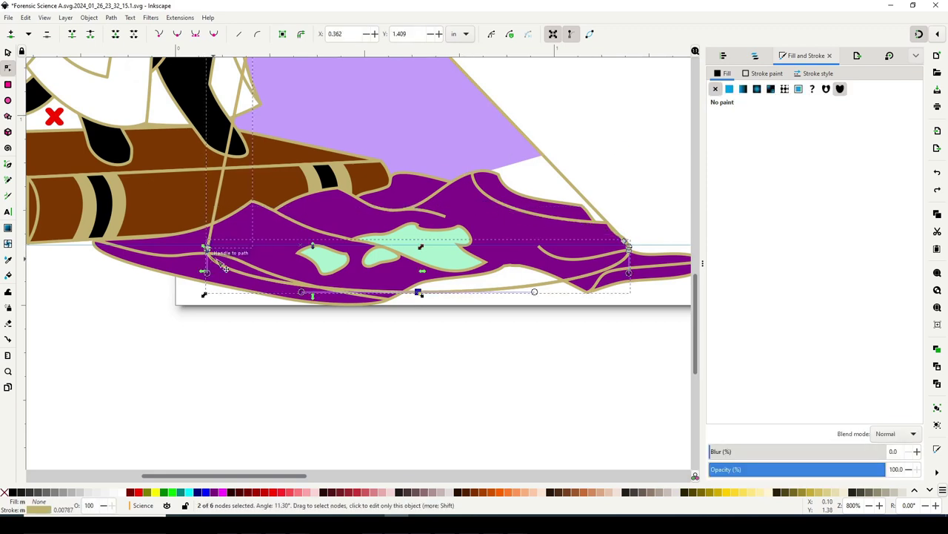
key("ctrl+z")
Zoom in closely on a cloth junction to inspect the outline.
key("5")
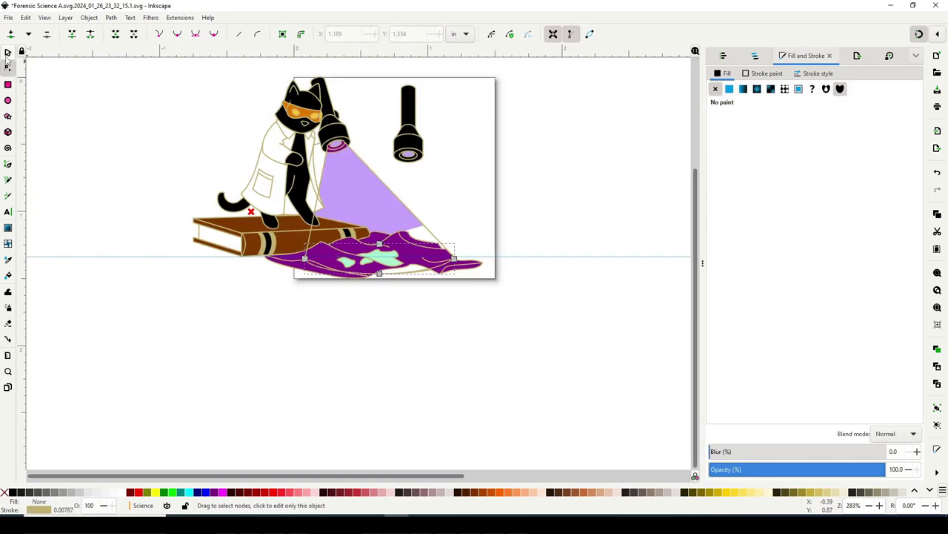
key("grave")
left_click(7, 52)
key("3")
key("n")
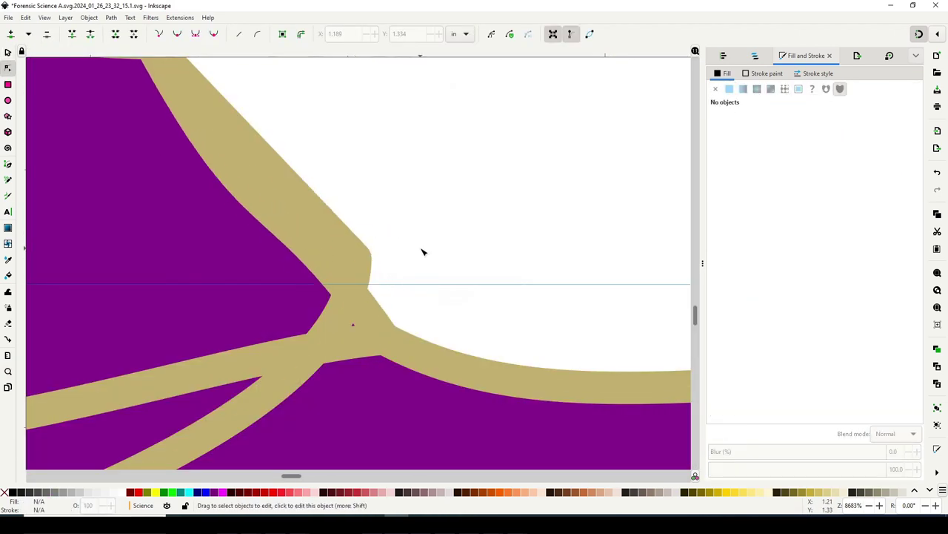
key("minus")
Select the purple cloth path and then the darker beam shape above it.
key("Escape")
key("minus")
key("minus")
key("minus")
key("minus")
left_click(318, 239)
key("Escape")
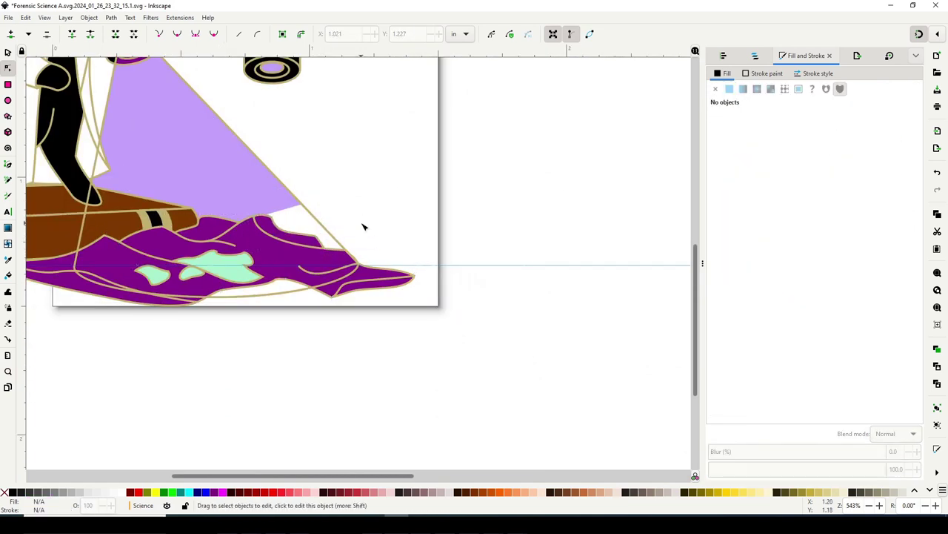
left_click(319, 284)
left_click(318, 284, "alt")
Raise the light-purple shape above the cloth.
left_click(319, 284, "alt")
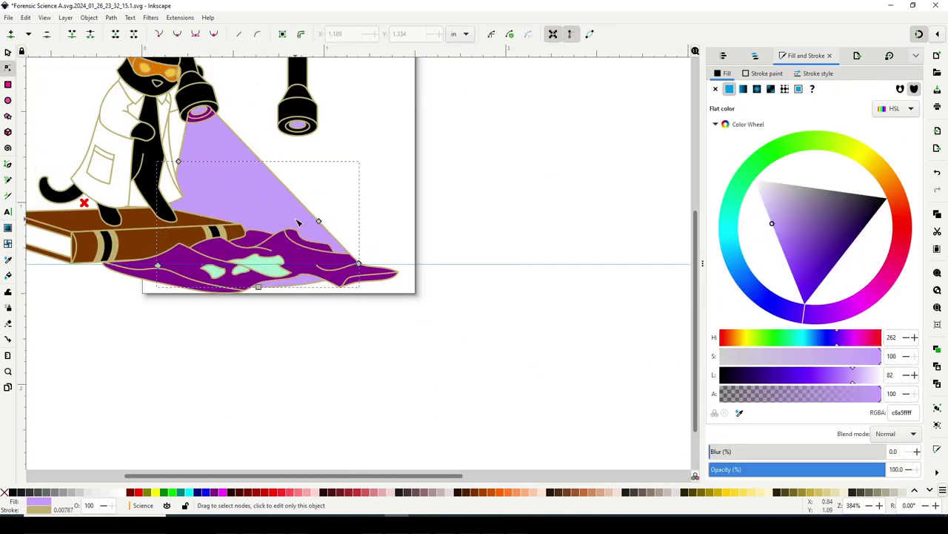
left_click(478, 174)
scroll(478, 175, "up", 3)
scroll(477, 174, "left", 5)
left_click(438, 374, "alt")
key("Home")
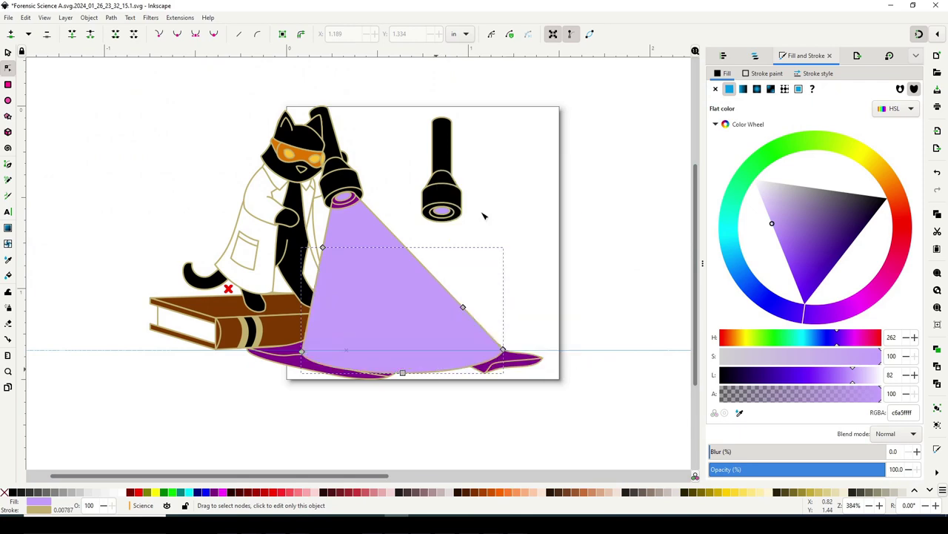
left_click(89, 17)
key("Escape")
key("s")
key("Escape")
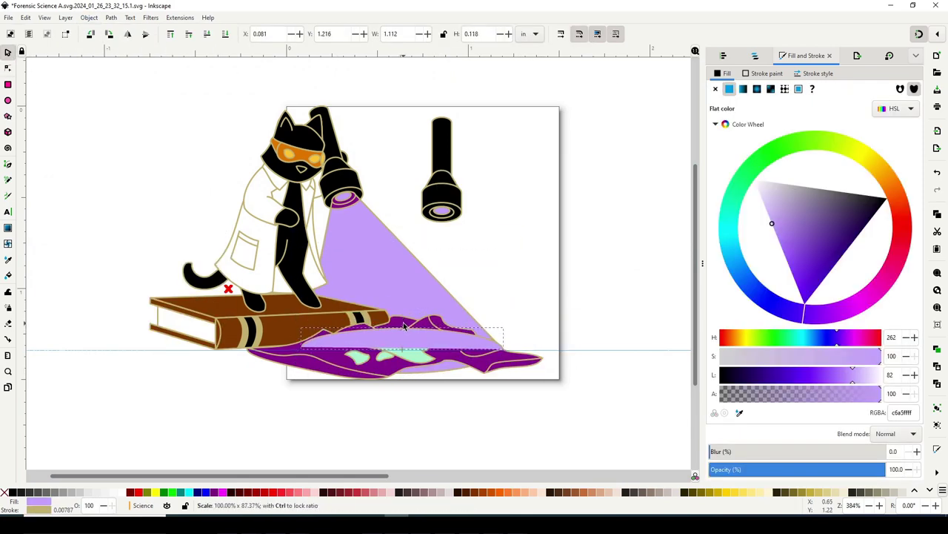
Edit the lavender ellipse's nodes and remove its fill.
left_click(8, 68)
scroll(434, 364, "up", 5)
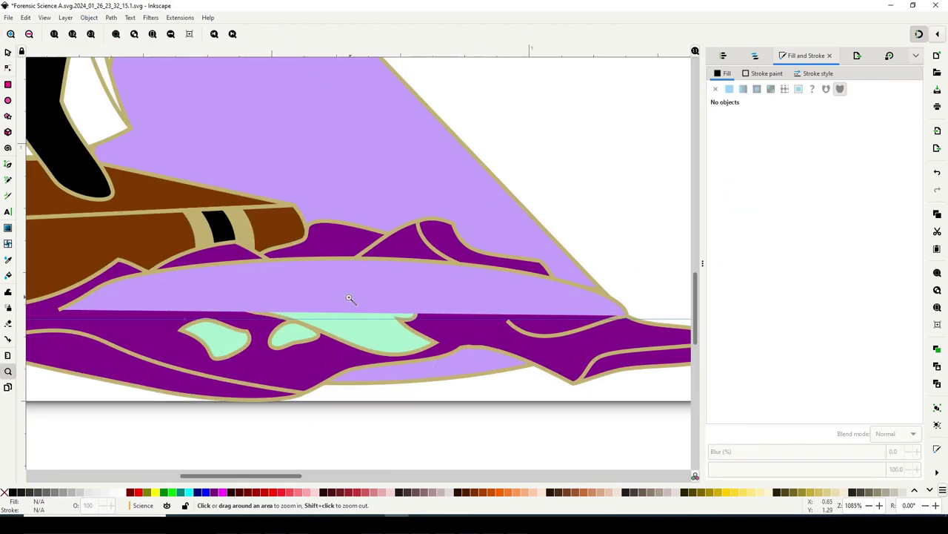
key("Home")
scroll(461, 252, "down", 4)
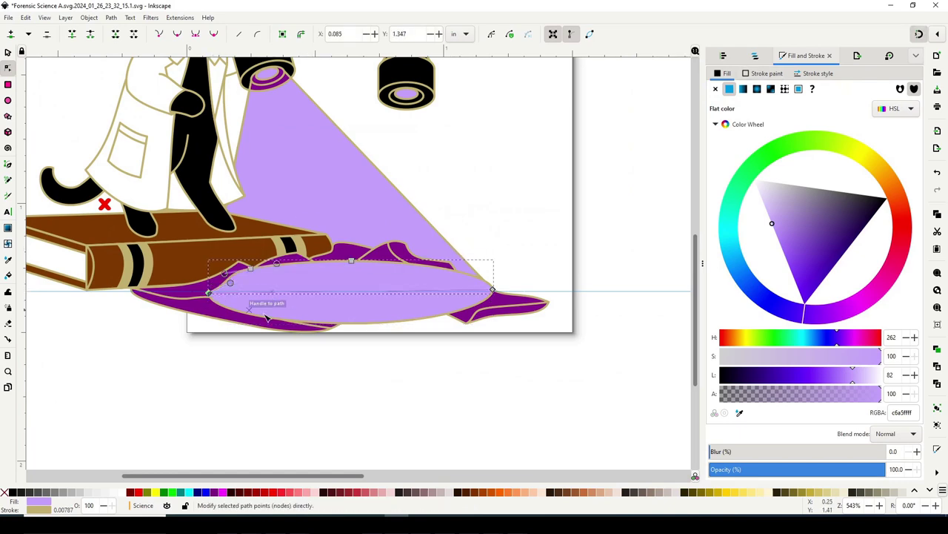
scroll(254, 303, "up", 5)
scroll(533, 309, "down", 1)
left_click(191, 319)
key("ctrl+z")
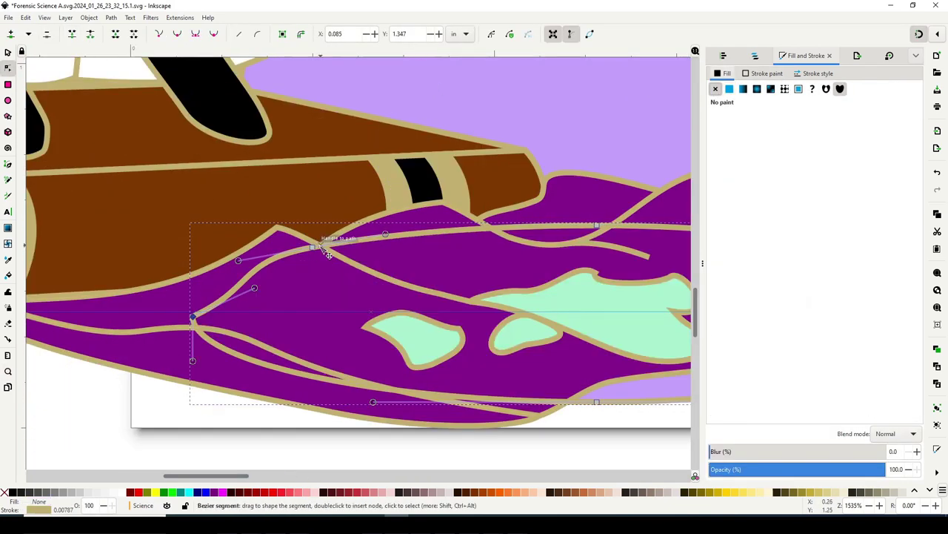
Bend the ellipse's top-edge segment into a curve following the cloth fold.
left_click(495, 229)
scroll(123, 98, "right", 3)
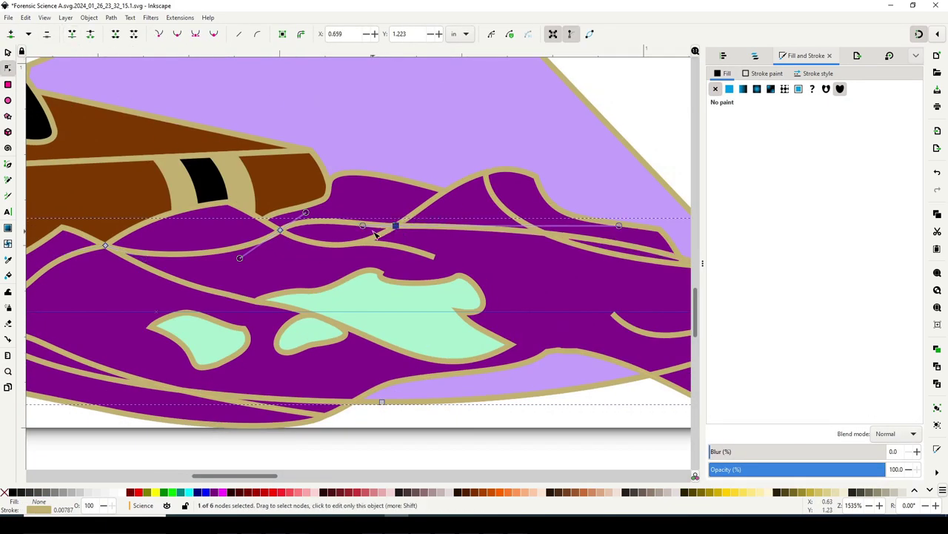
left_click_drag(376, 234, 356, 259)
scroll(645, 103, "right", 2)
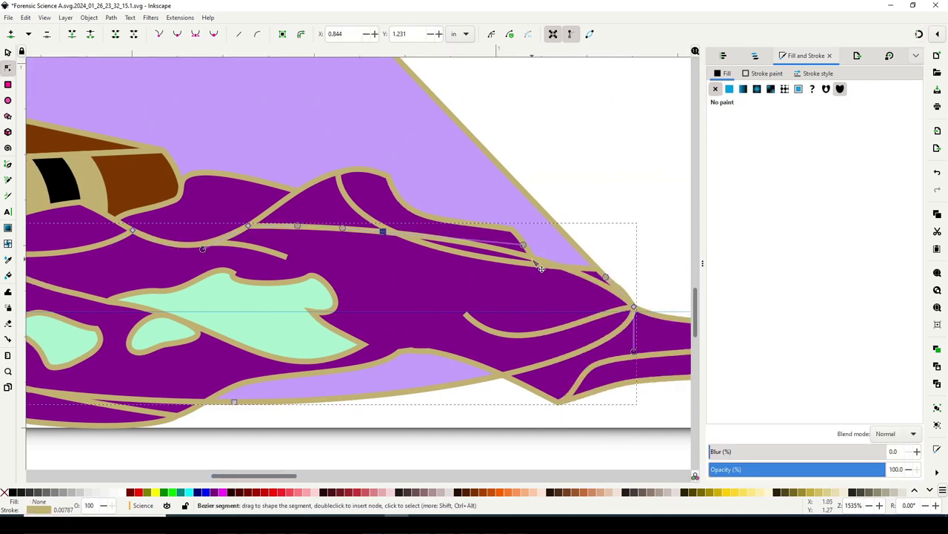
left_click_drag(492, 255, 487, 268)
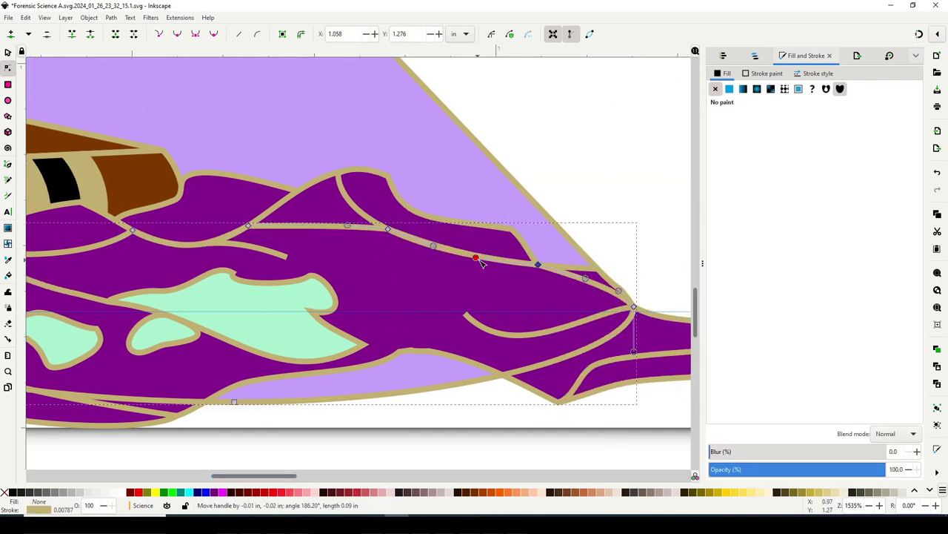
key("minus")
key("minus")
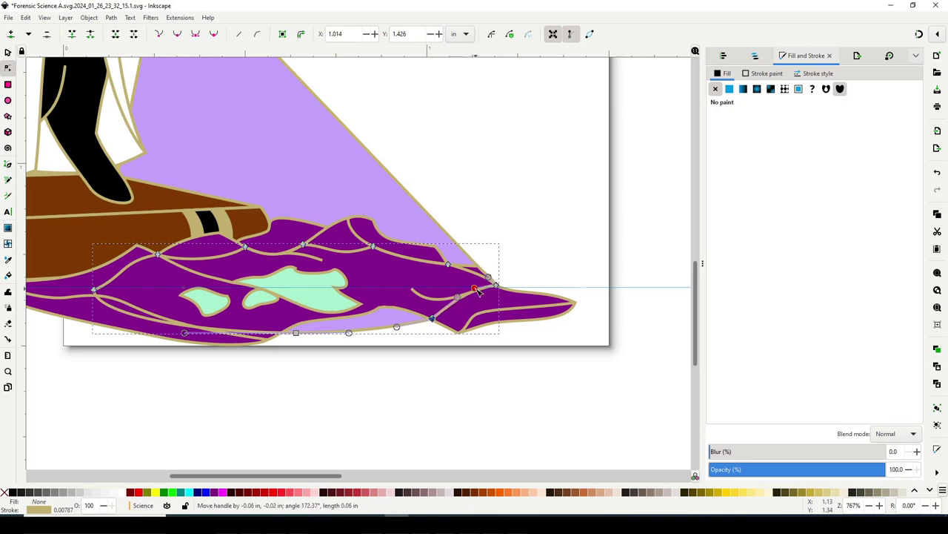
left_click(302, 461)
Duplicate a cloth path and lower the teal copy beneath the glowing stains.
scroll(303, 461, "left", 2)
scroll(550, 243, "right", 2)
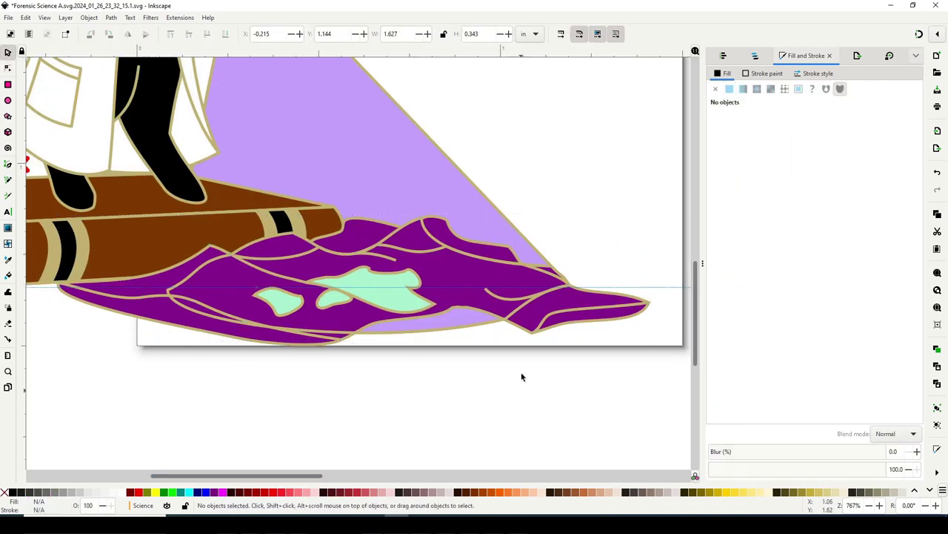
left_click(508, 281)
right_click(474, 118)
left_click(504, 160)
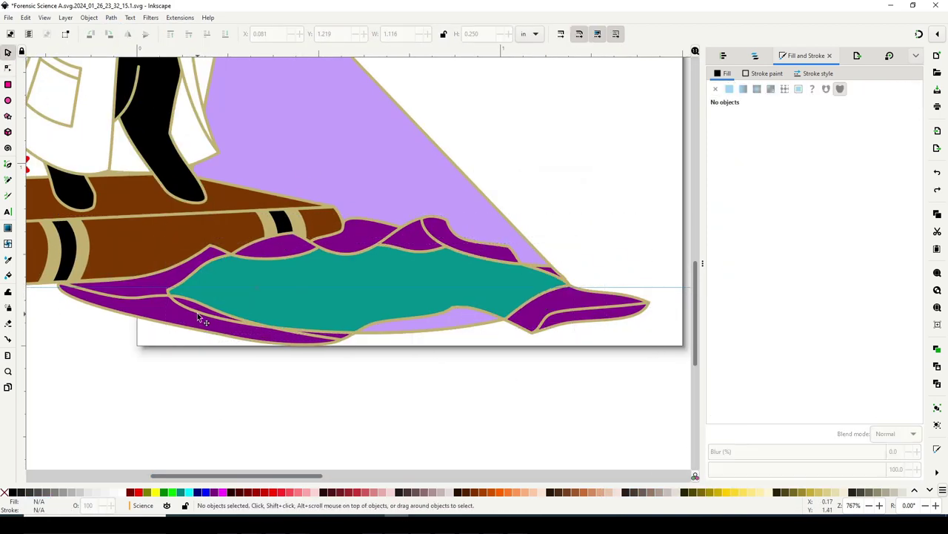
key("Tab")
key("Tab")
key("minus")
key("minus")
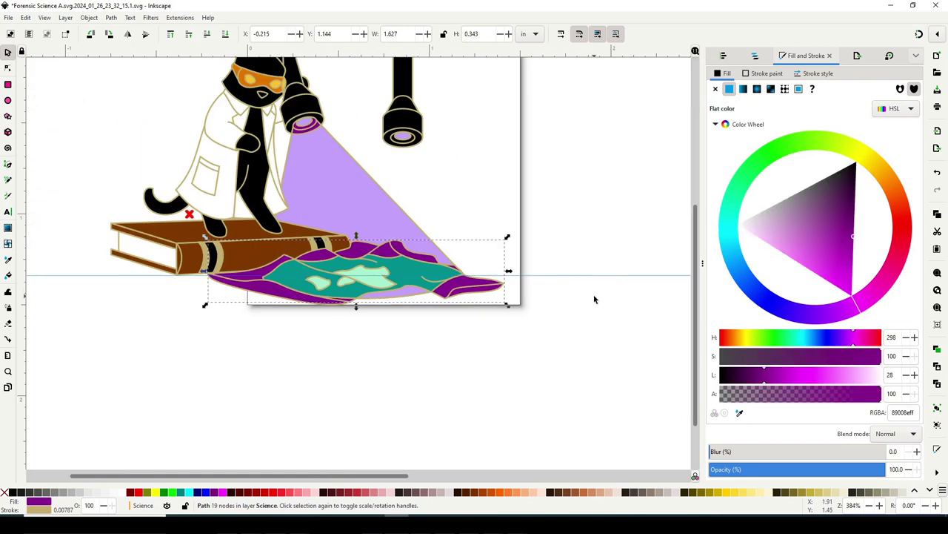
Give the teal shape the beam's light purple and send it beneath the dark cloth.
key("Escape")
key("shift+Tab")
key("d")
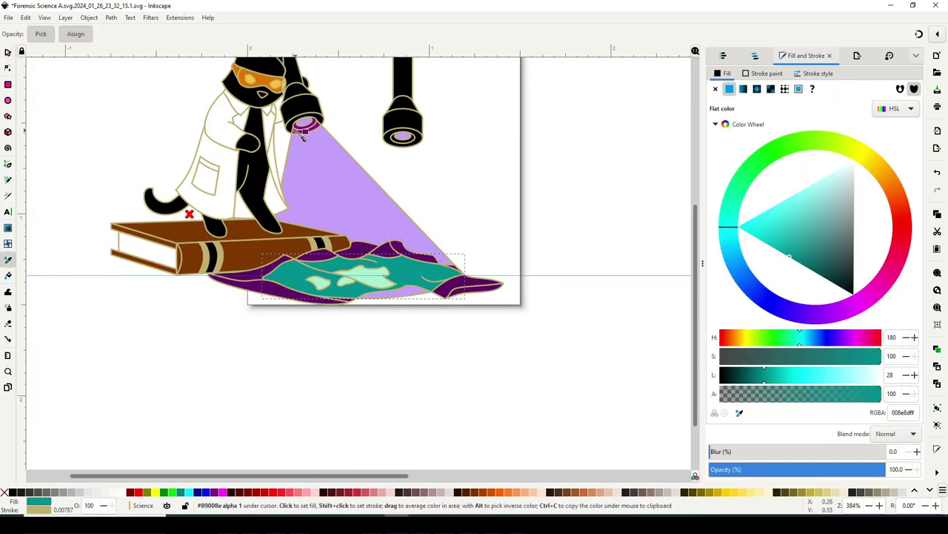
left_click(301, 133)
key("Page_Down")
key("s")
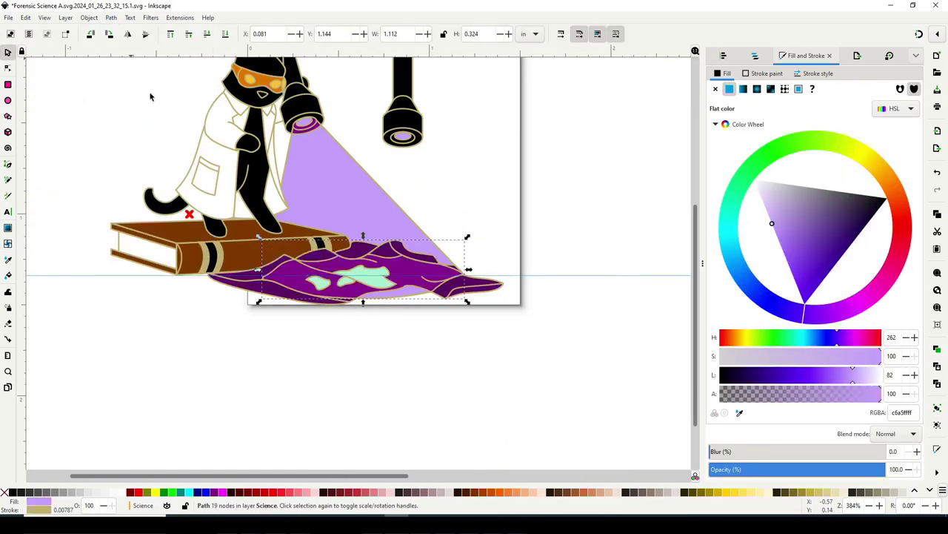
Rearrange the dark shape and the light-purple beam in the stacking order around the cloth.
key("Escape")
key("Tab")
key("Page_Up")
left_click(614, 218)
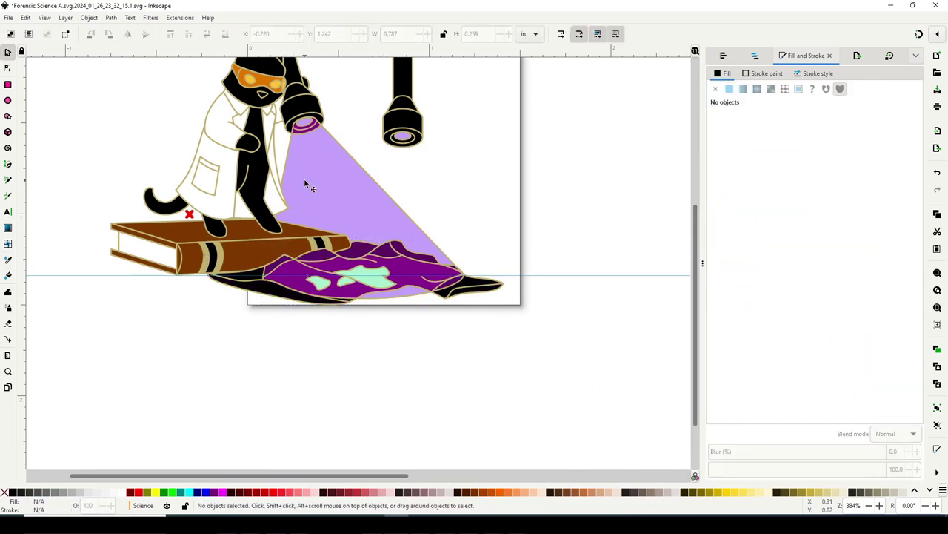
left_click(304, 183)
key("Page_Up")
key("Page_Down")
key("Escape")
left_click(347, 164)
key("Page_Up")
key("Page_Down")
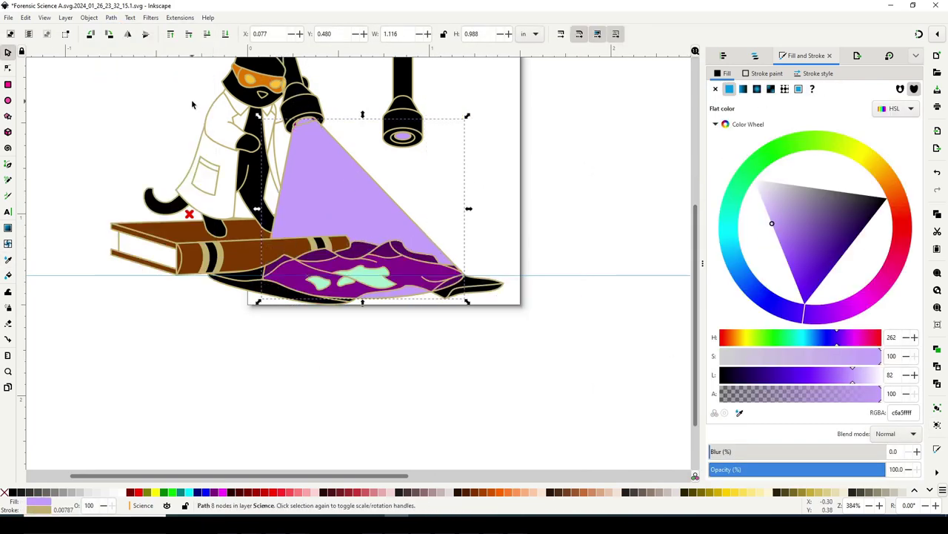
Recolour the book piece inside the beam with the cloth's dark purple using the eyedropper.
left_click(111, 17)
right_click(346, 186)
left_click(304, 252)
key("n")
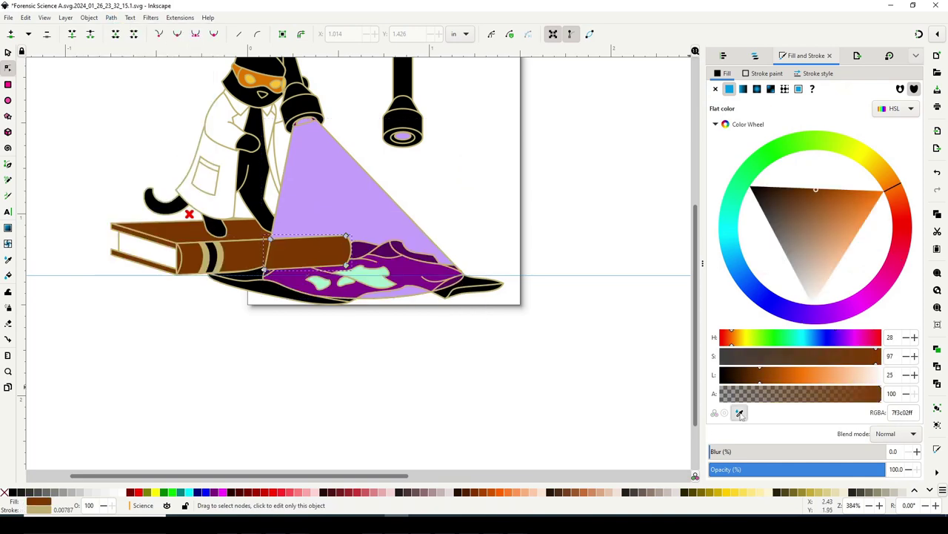
left_click(739, 412)
left_click(385, 255)
scroll(376, 258, "up", 3)
scroll(377, 258, "down", 2)
key("s")
key("Escape")
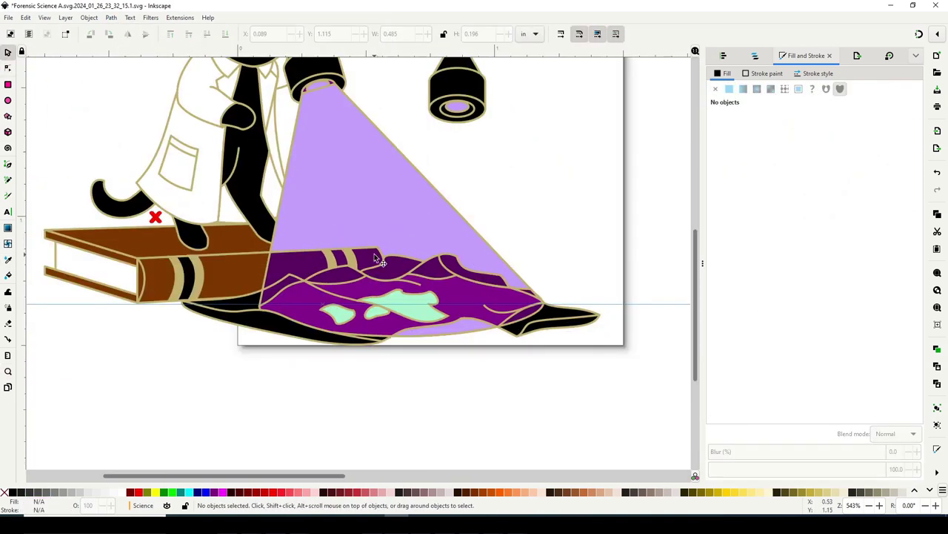
Cut out the tie's overlap with the beam using a path operation.
right_click(232, 239)
left_click(348, 297)
key("Escape")
right_click(335, 213)
key("Escape")
left_click(111, 17)
left_click(148, 67)
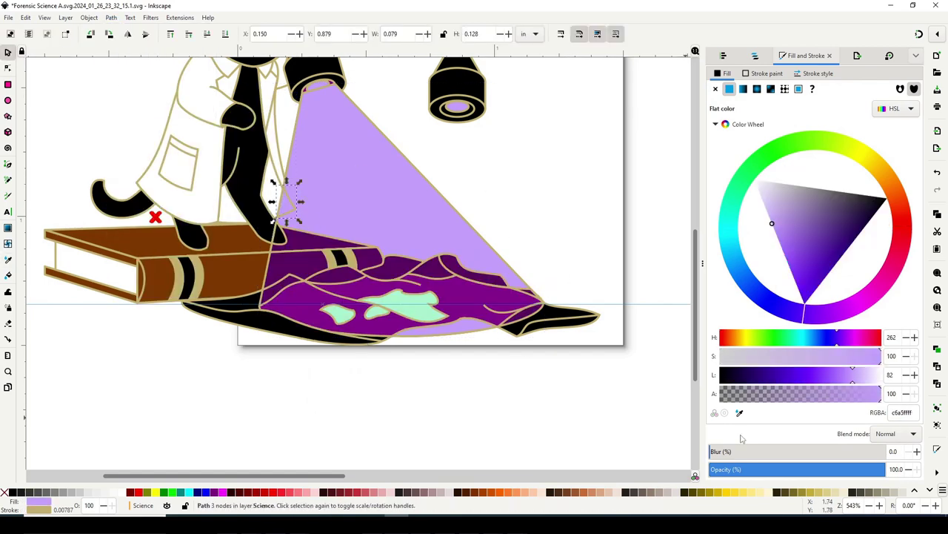
Try recolouring the small tie piece mint, then undo it and refit the view.
left_click(299, 165)
key("Escape")
key("5")
scroll(541, 182, "up", 3)
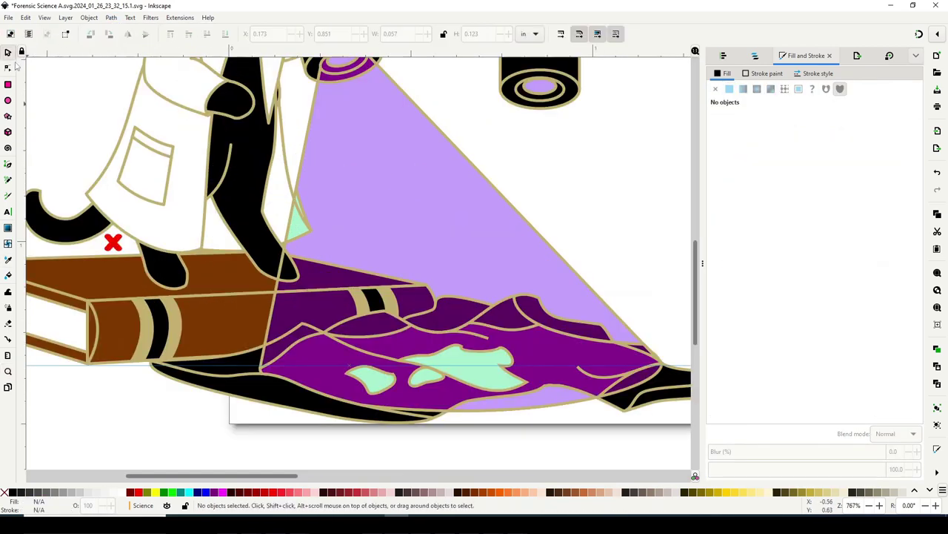
key("ctrl+z")
key("5")
key("Escape")
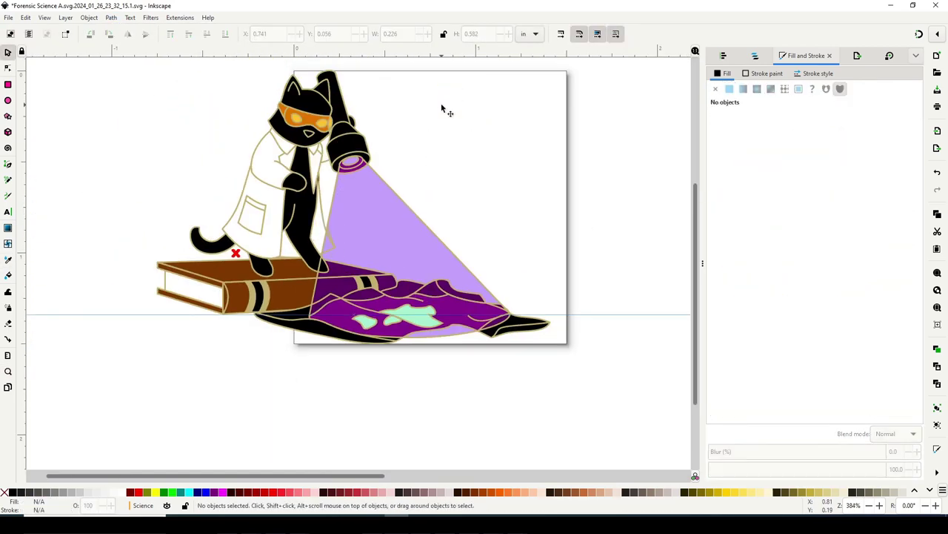
scroll(443, 109, "down", 2)
key("p")
scroll(442, 109, "up", 5)
Lower the light-purple beam beneath the flashlight.
key("s")
key("5")
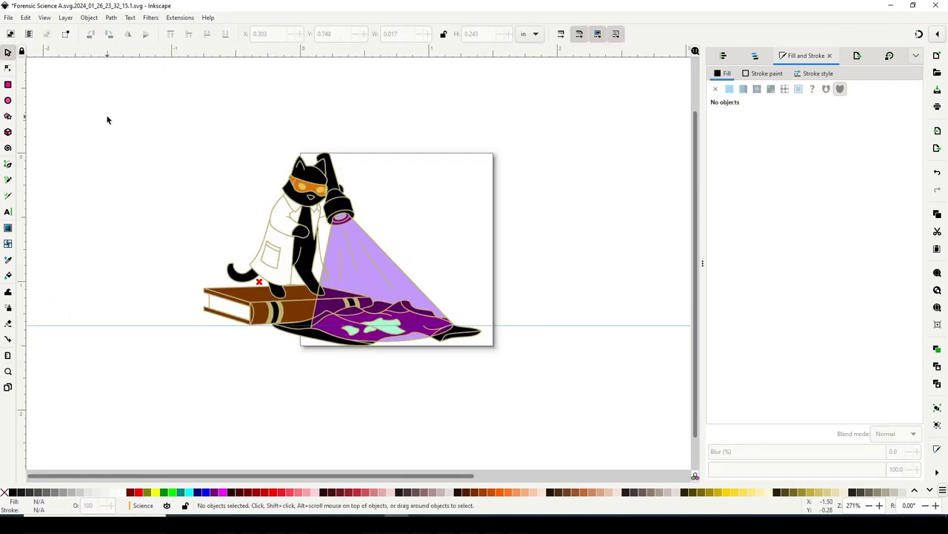
key("plus")
key("plus")
key("plus")
left_click(374, 239)
key("minus")
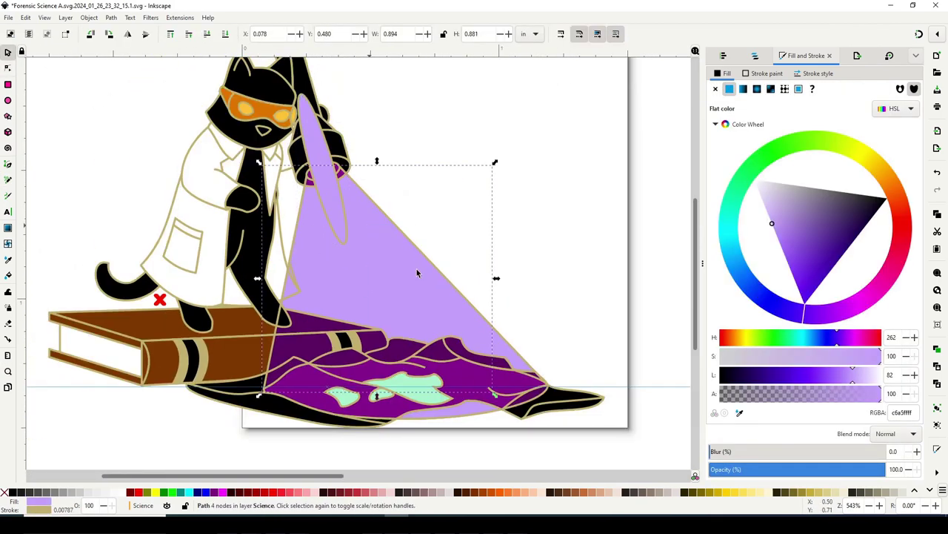
key("Page_Down")
key("Escape")
Duplicate the white lens ellipse of the flashlight.
left_click(326, 188)
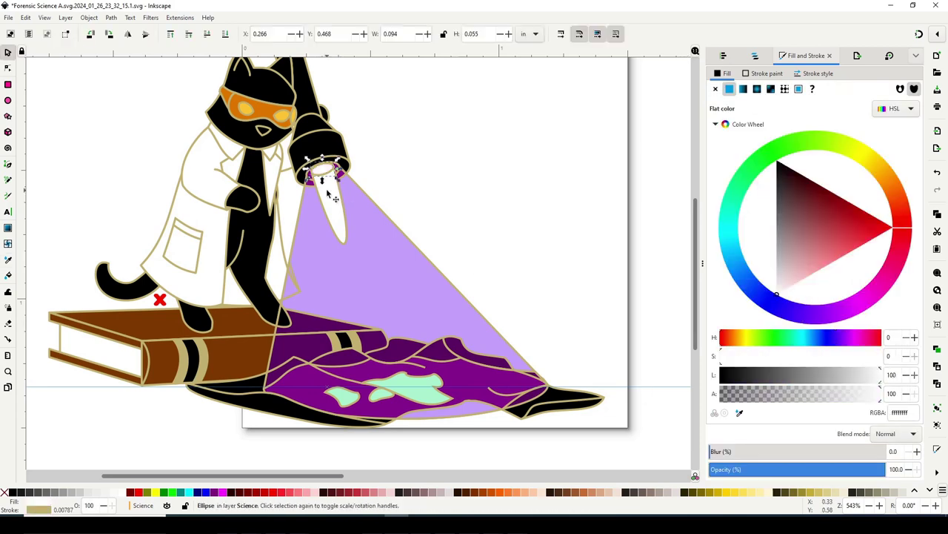
key("n")
key("Escape")
scroll(354, 132, "up", 2)
right_click(324, 222)
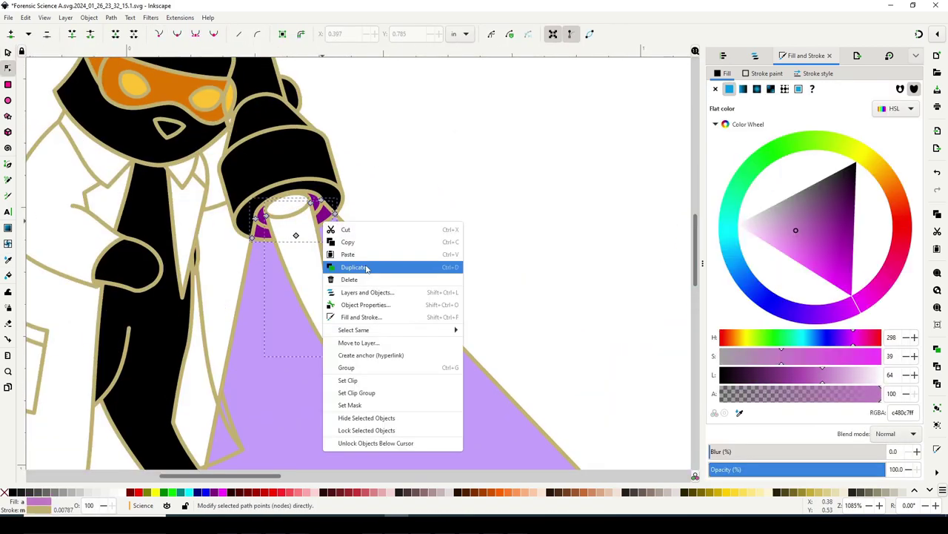
left_click(366, 267)
left_click(111, 17)
key("Escape")
key("Escape")
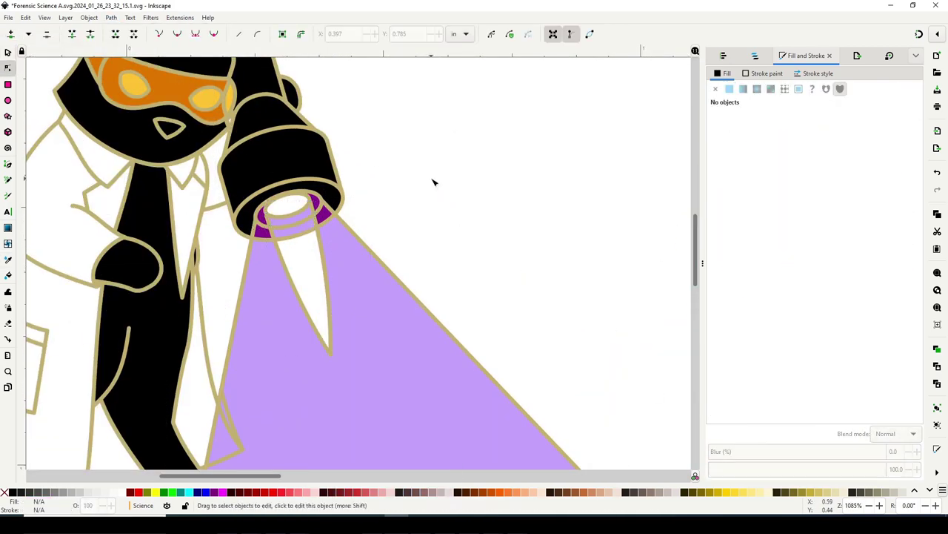
scroll(434, 182, "down", 3)
Stretch the lens ellipse down into a long white streak and convert it to a path.
key("Tab")
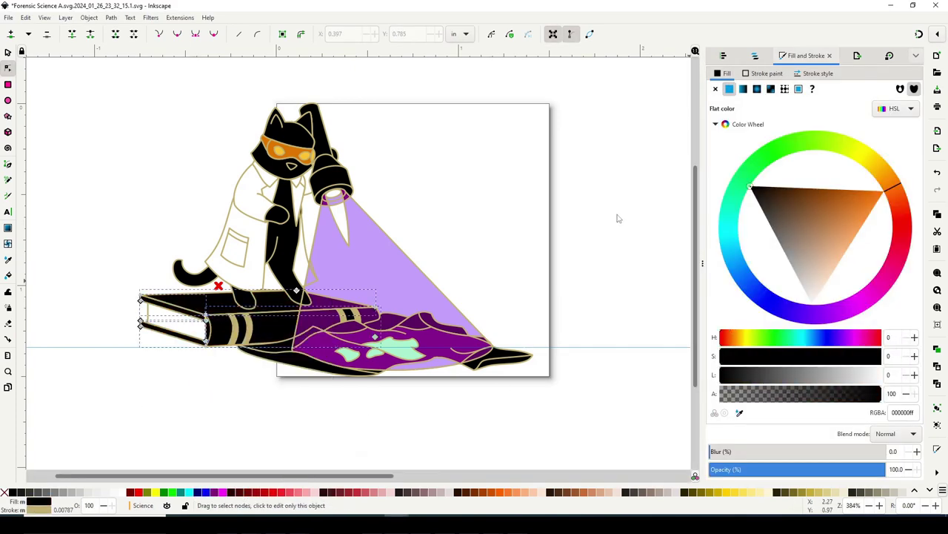
key("Escape")
scroll(351, 237, "up", 2)
key("Tab")
key("Tab")
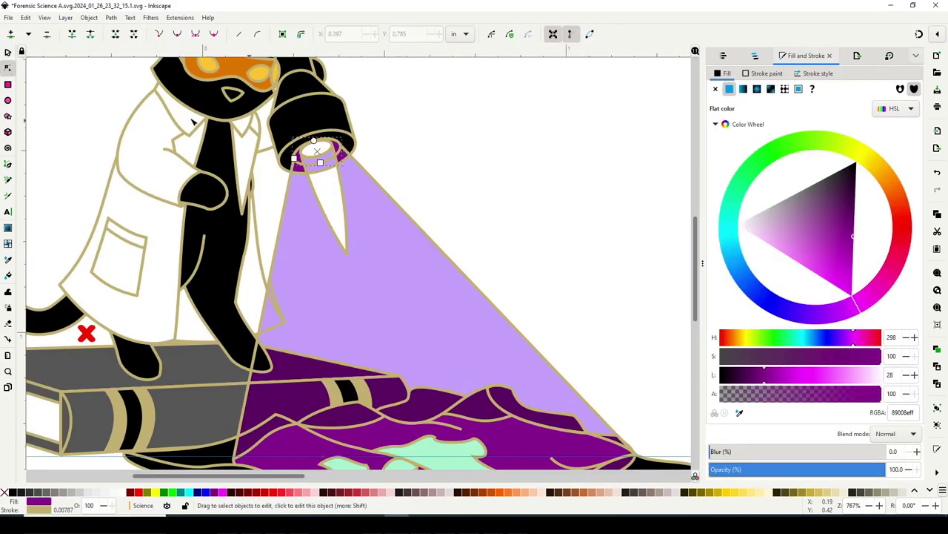
left_click_drag(320, 163, 269, 384)
left_click(111, 17)
left_click(137, 33)
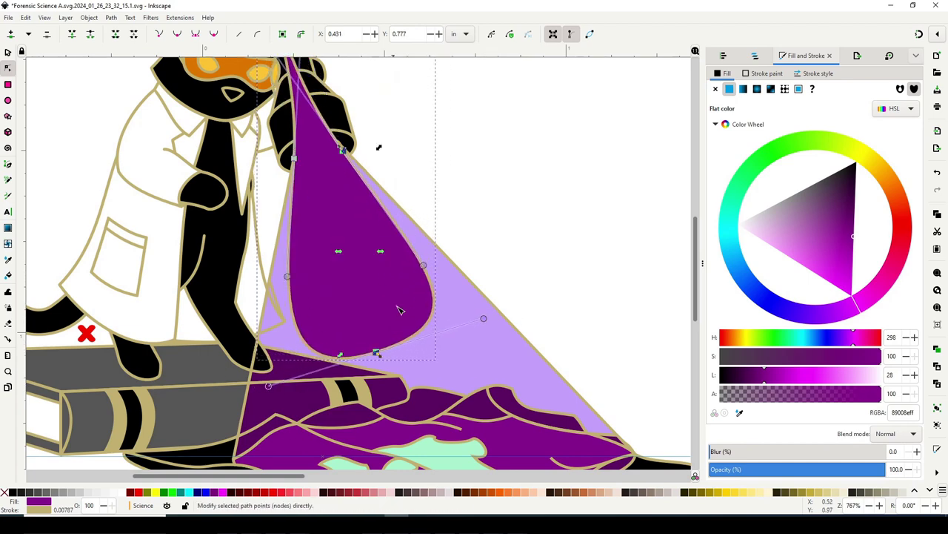
Delete the purple teardrop and try a pink fill on the dark shape, then undo it.
key("s")
key("Delete")
scroll(364, 258, "down", 2)
left_click(415, 377)
left_click_drag(830, 237, 808, 270)
key("ctrl+z")
key("ctrl+z")
key("ctrl+z")
Duplicate the cloth path and pull a node down to expose a black edge beneath.
left_click(645, 260)
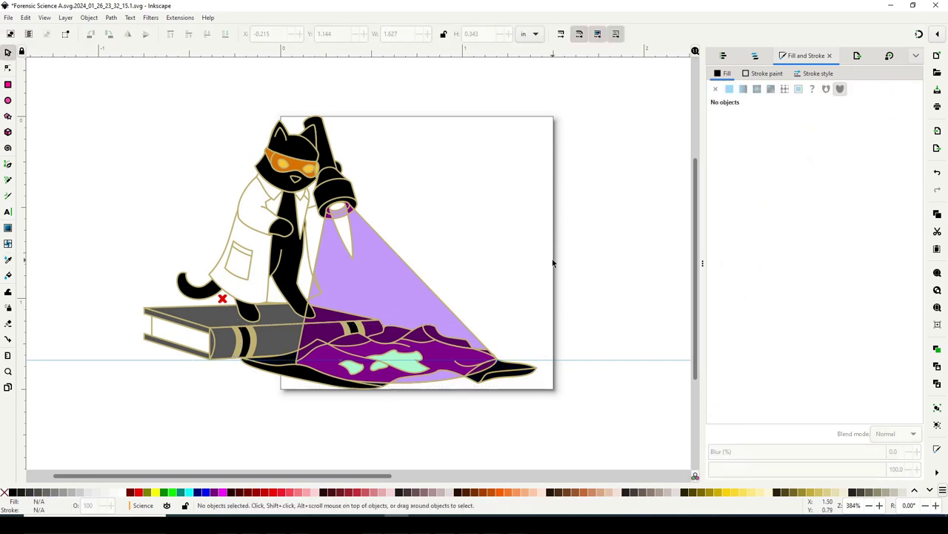
key("z")
left_click(432, 377)
left_click(432, 376)
key("n")
left_click(449, 359)
right_click(454, 356)
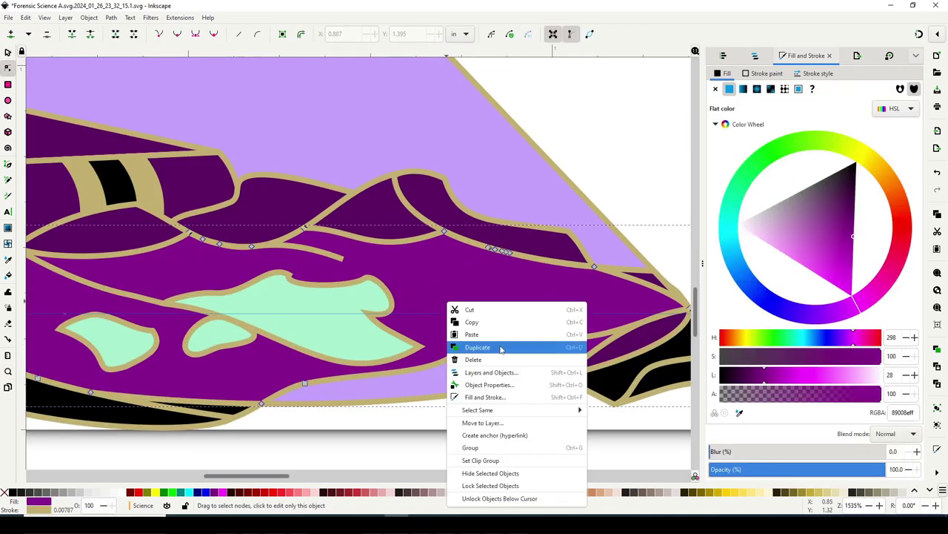
left_click(487, 345)
left_click_drag(455, 354, 457, 375)
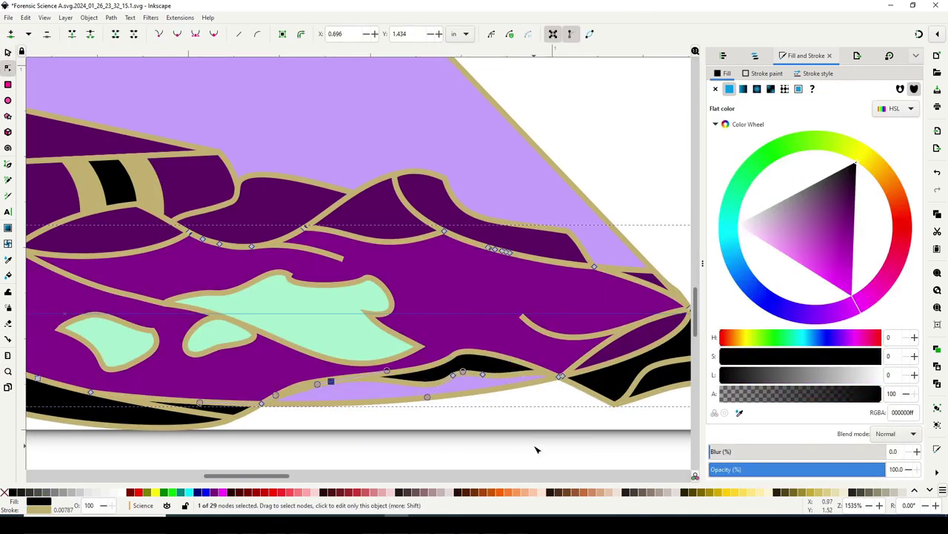
Select all objects and switch to the Forensic Science B drawing.
key("minus")
key("minus")
key("minus")
key("minus")
scroll(664, 290, "left", 3)
scroll(75, 155, "up", 3)
key("s")
key("ctrl+a")
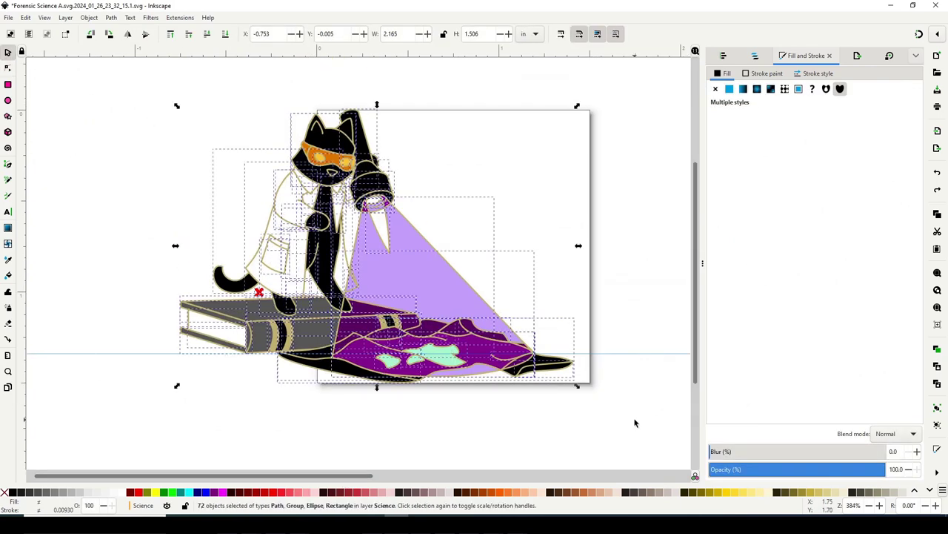
left_click(637, 309)
Draw the tent card freehand and fill it yellow.
key("ctrl+Tab")
key("p")
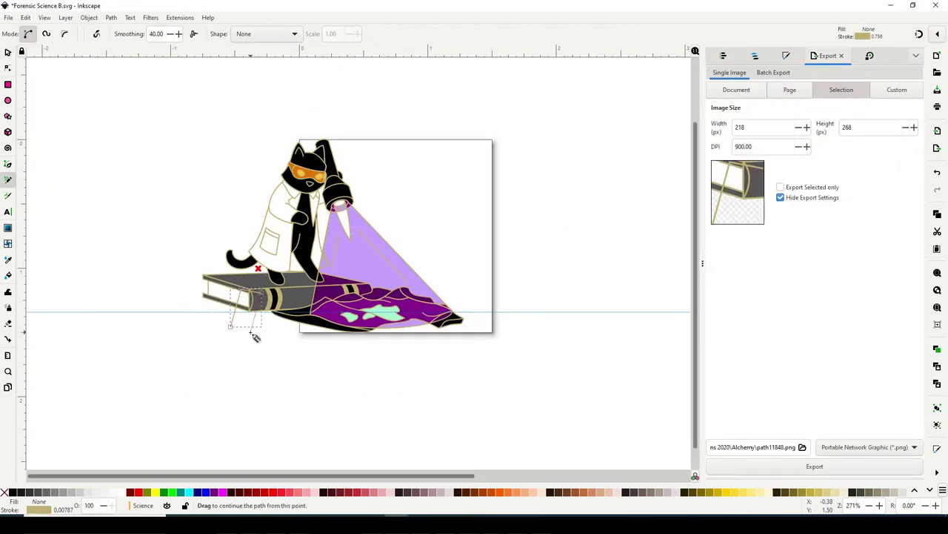
key("ctrl+shift+f")
key("s")
key("plus")
key("plus")
left_click_drag(240, 240, 299, 252)
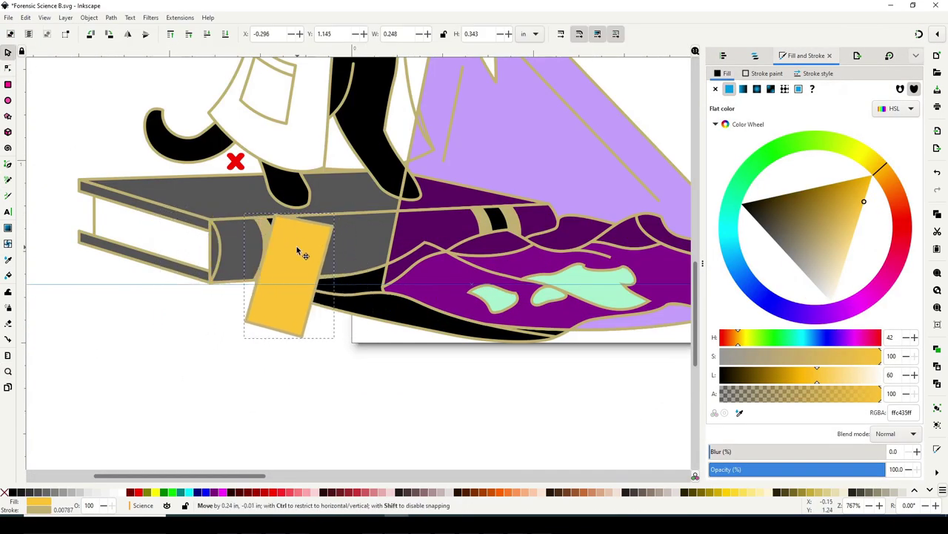
key("ctrl+z")
Draw the card's side panel, adjust its corner, and fill it orange.
key("p")
left_click_drag(248, 211, 284, 312)
key("minus")
key("minus")
key("n")
mouse_move(330, 286)
left_mouse_down()
mouse_move(292, 298)
mouse_move(326, 295)
left_mouse_up()
key("ctrl+shift+v")
key("s")
key("Escape")
key("n")
left_click(315, 281)
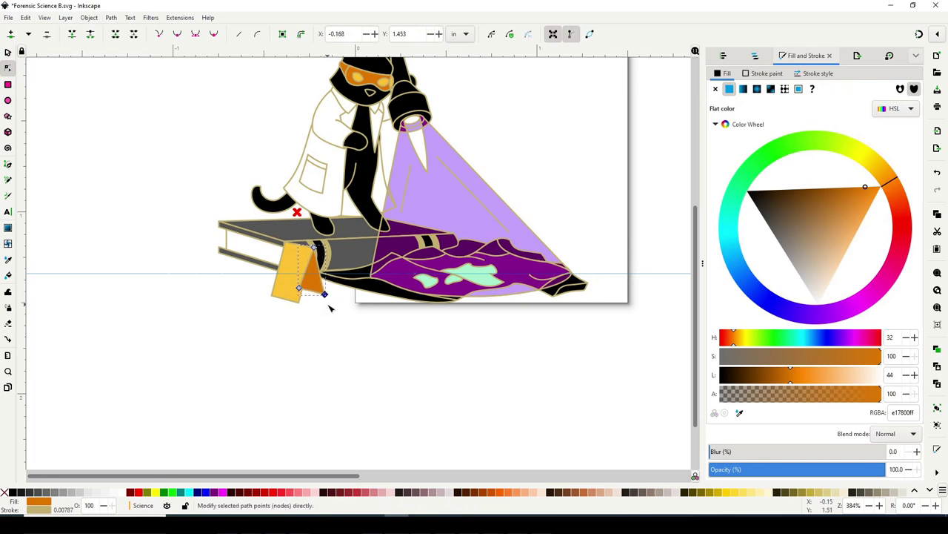
key("Escape")
Draw the number 7 on the card and turn it into a bold black filled shape.
key("p")
scroll(303, 268, "up", 3)
left_click(249, 224)
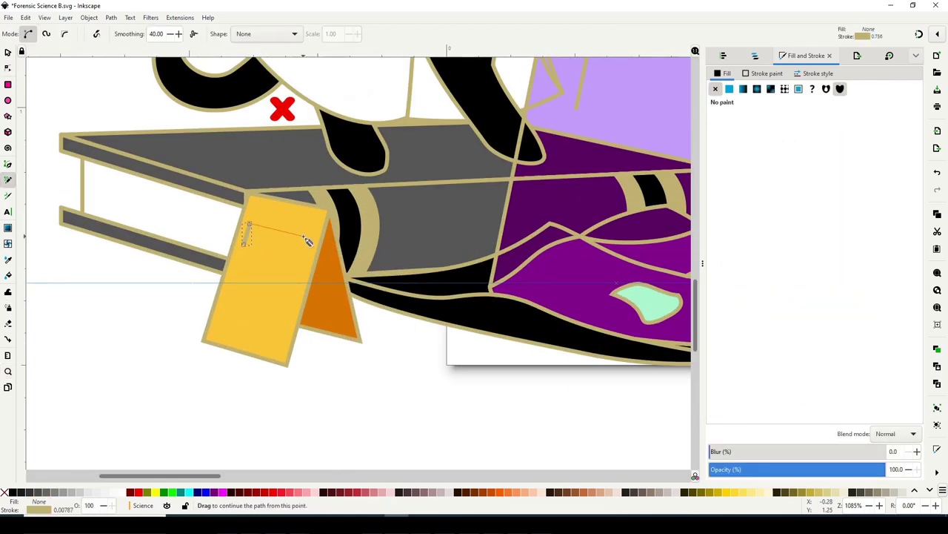
key("n")
key("p")
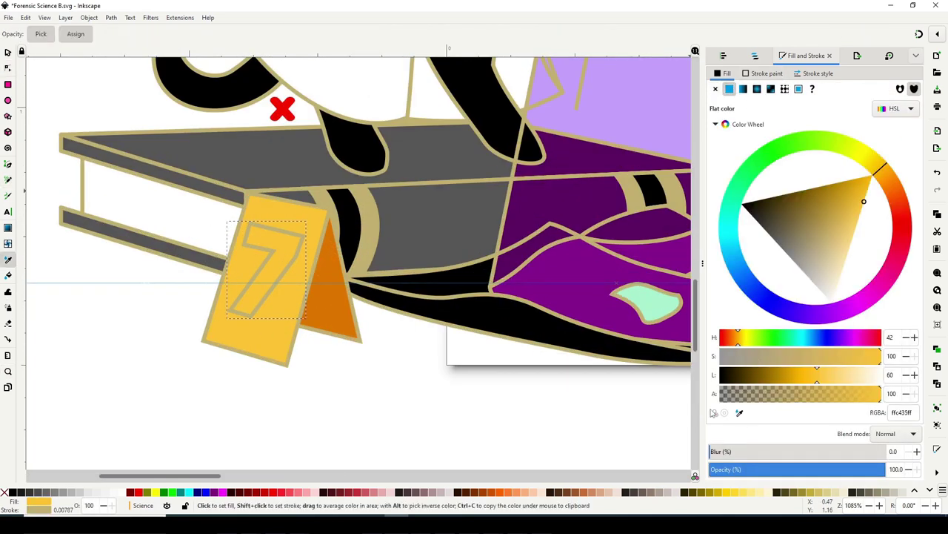
key("s")
key("Escape")
key("n")
left_click(317, 250)
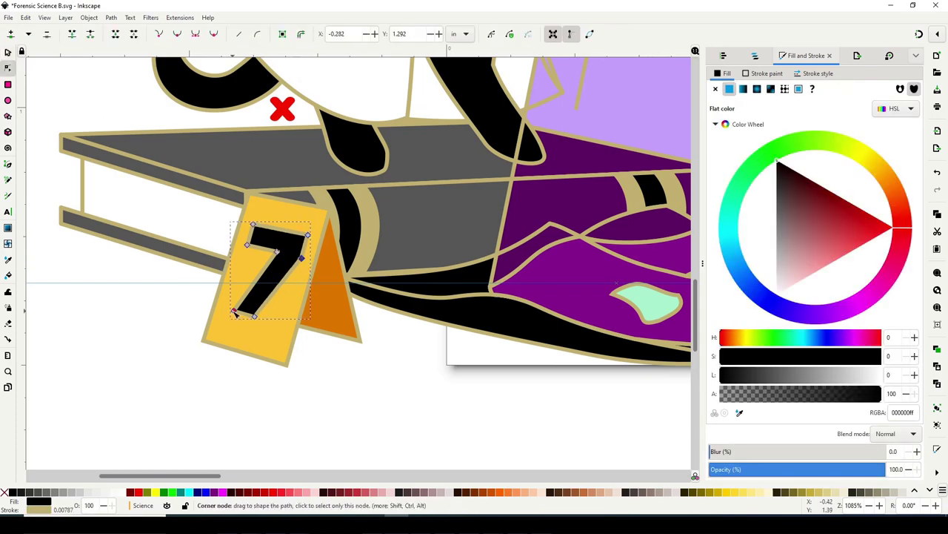
scroll(348, 419, "down", 5)
key("s")
scroll(347, 419, "up", 3)
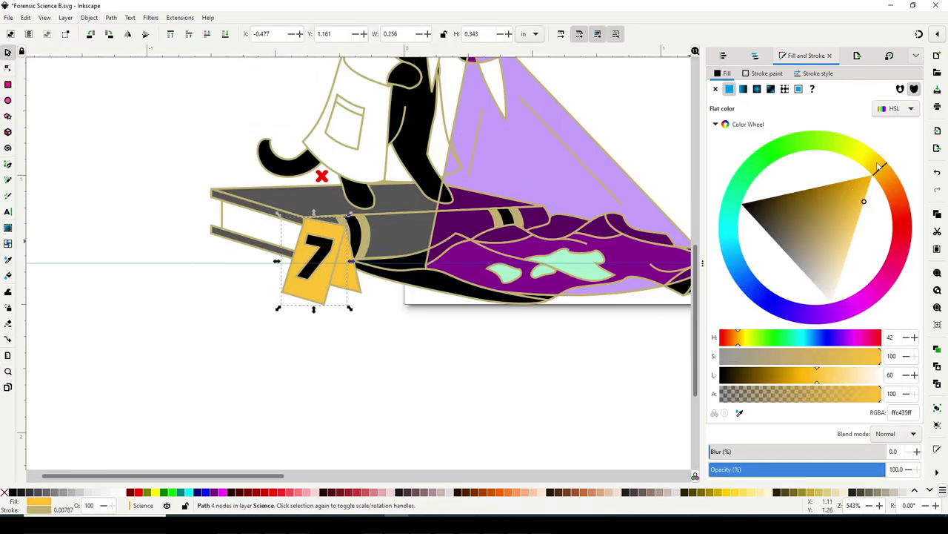
key("Escape")
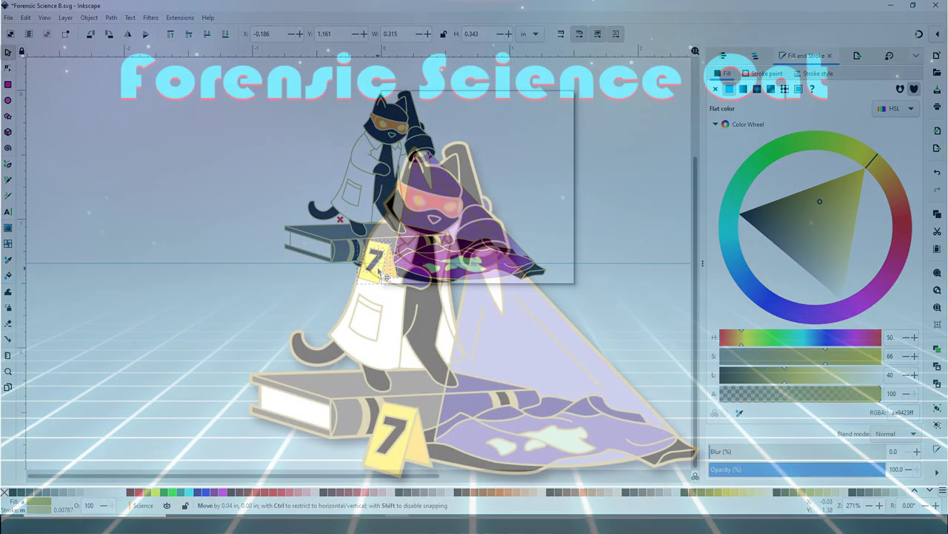